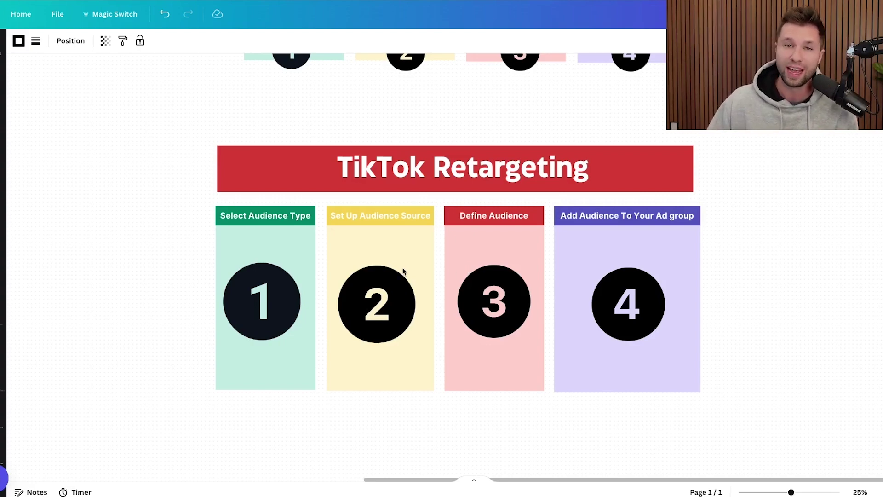
Select and deselect the stick figures on the Canva retargeting board
scroll(402, 272, down, 5)
scroll(329, 296, down, 3)
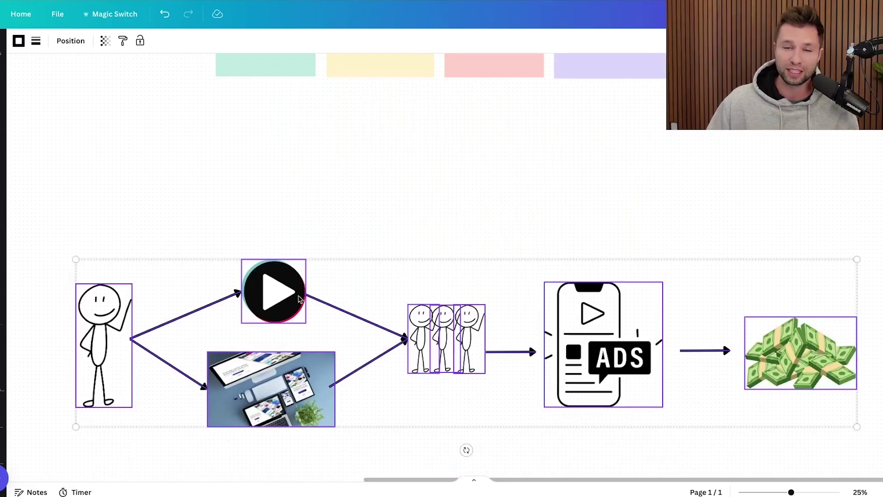
scroll(299, 300, down, 1)
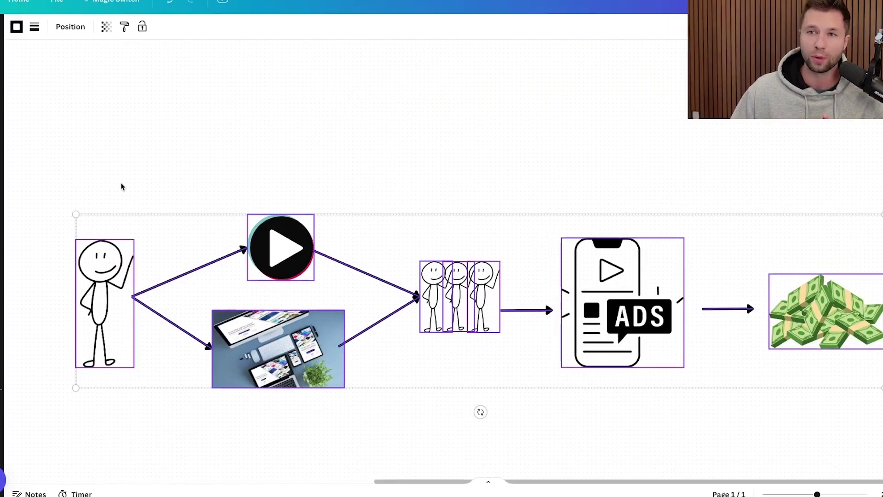
click(50, 294)
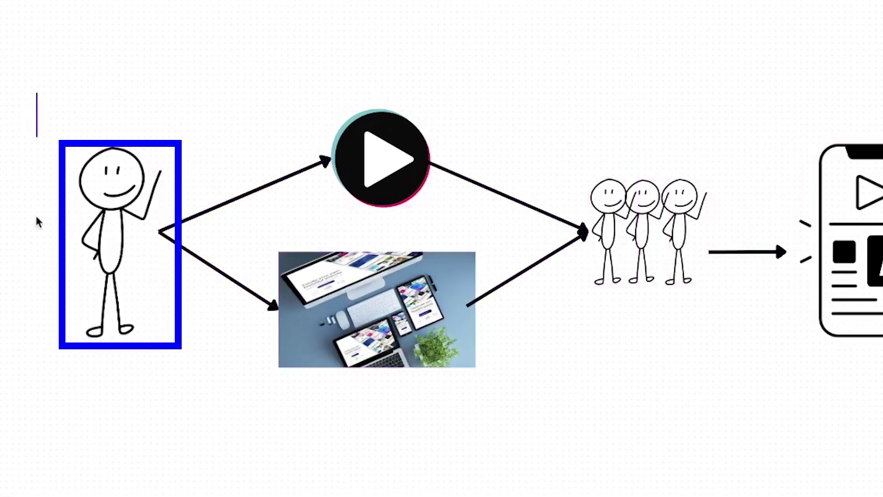
drag(37, 222, 162, 414)
click(70, 196)
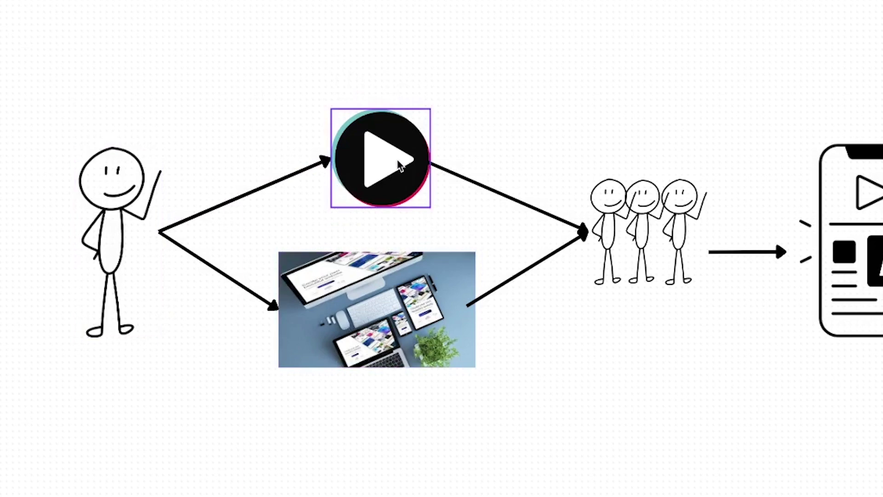
drag(581, 99, 708, 309)
click(587, 73)
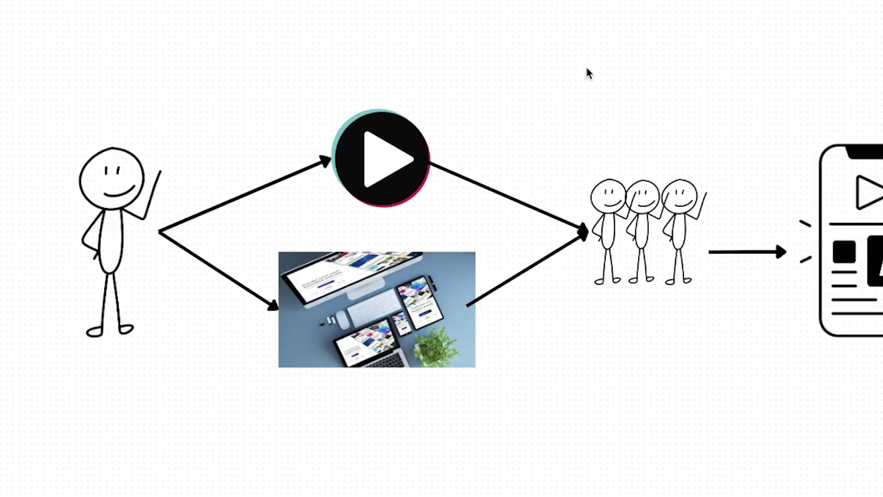
Select the arrow, ADS phone, money pile, then the whole flow diagram
drag(589, 74, 115, 73)
drag(266, 75, 449, 351)
click(542, 404)
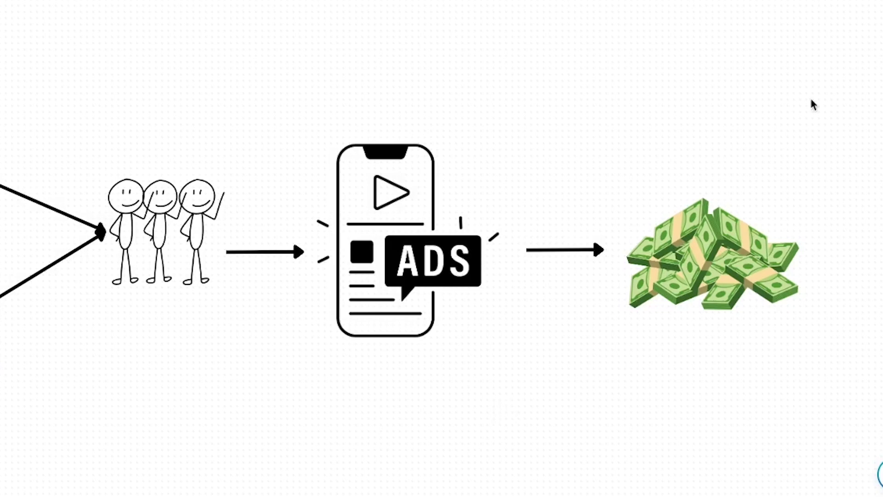
drag(613, 83, 873, 401)
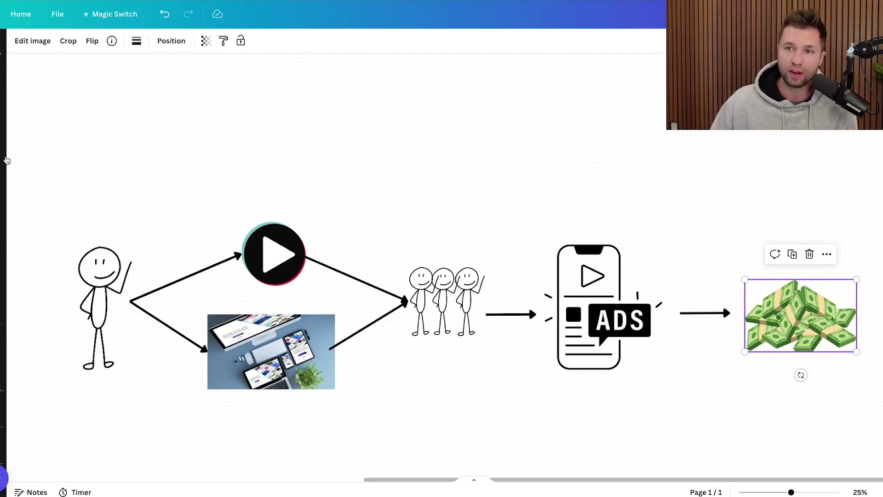
drag(40, 153, 678, 404)
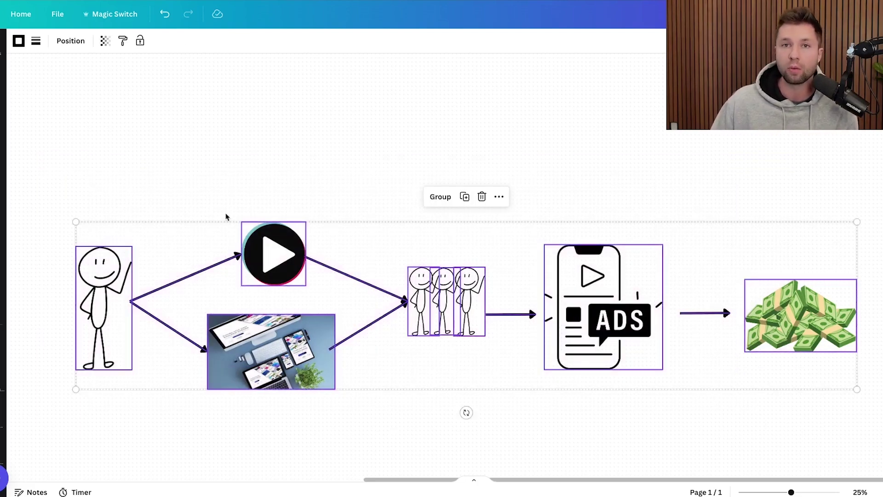
scroll(286, 335, up, 6)
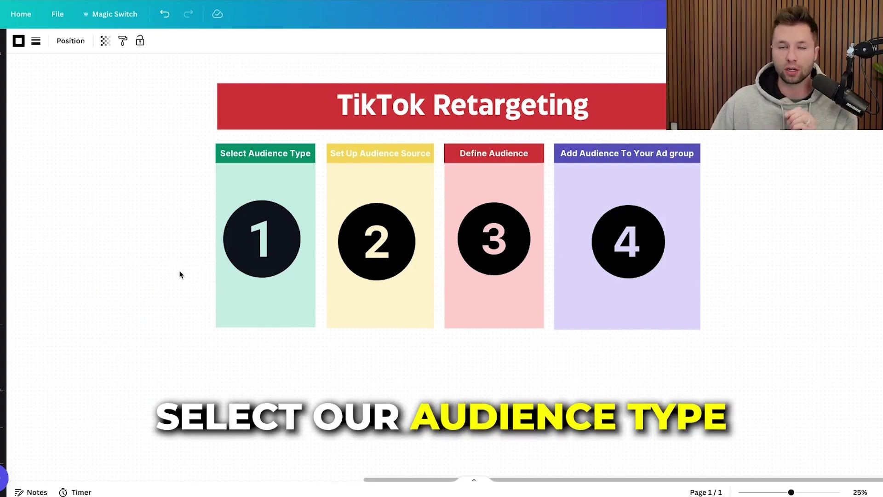
scroll(186, 268, up, 1)
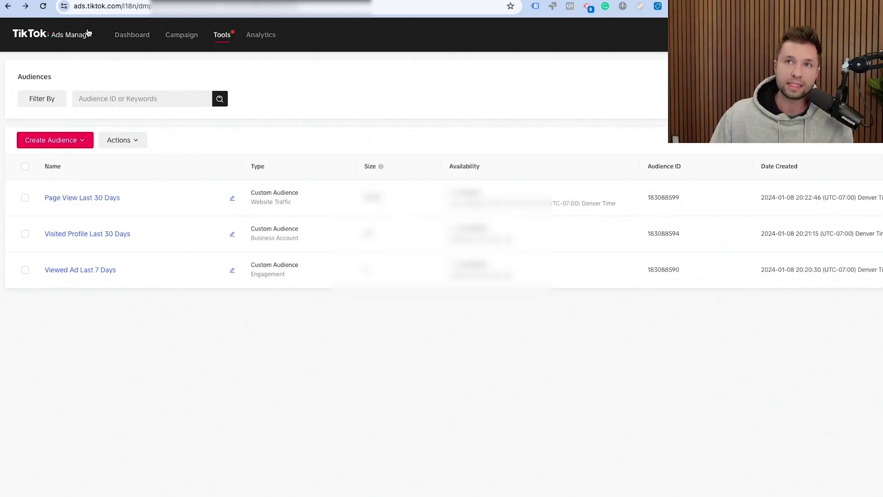
Choose Custom Audience from the Create Audience menu to show the audience types
mouse_move(222, 35)
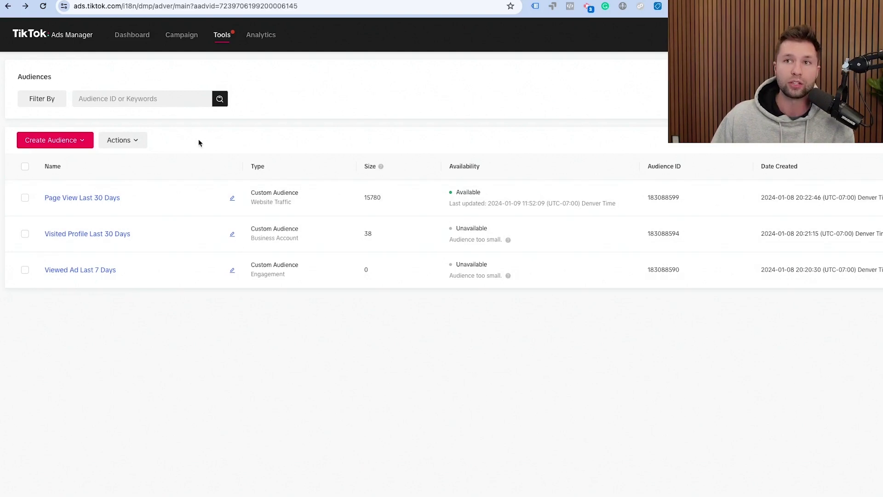
click(76, 144)
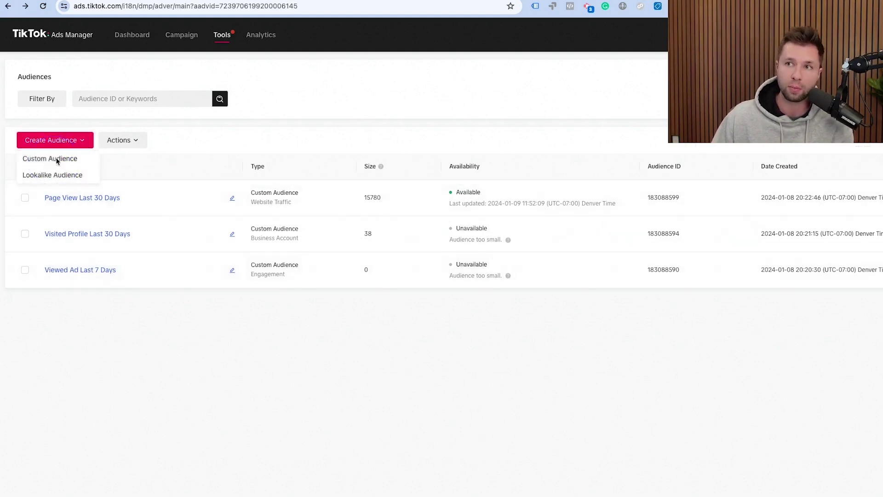
click(57, 159)
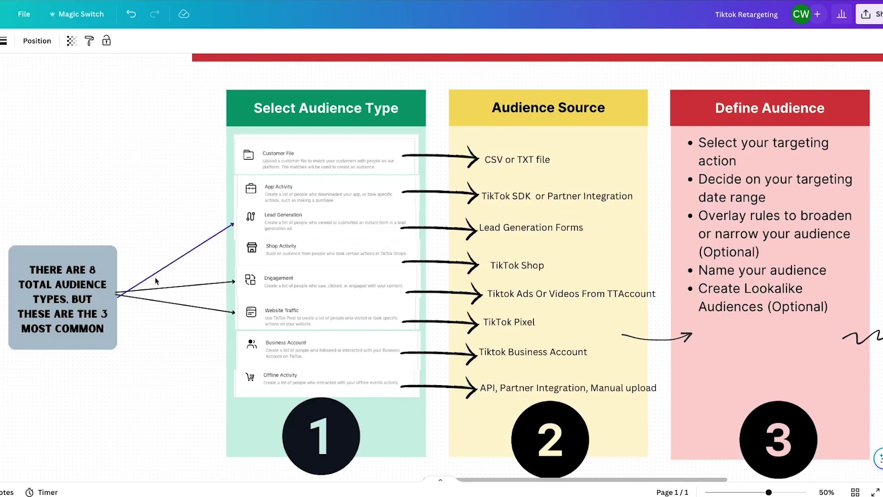
scroll(285, 193, up, 1)
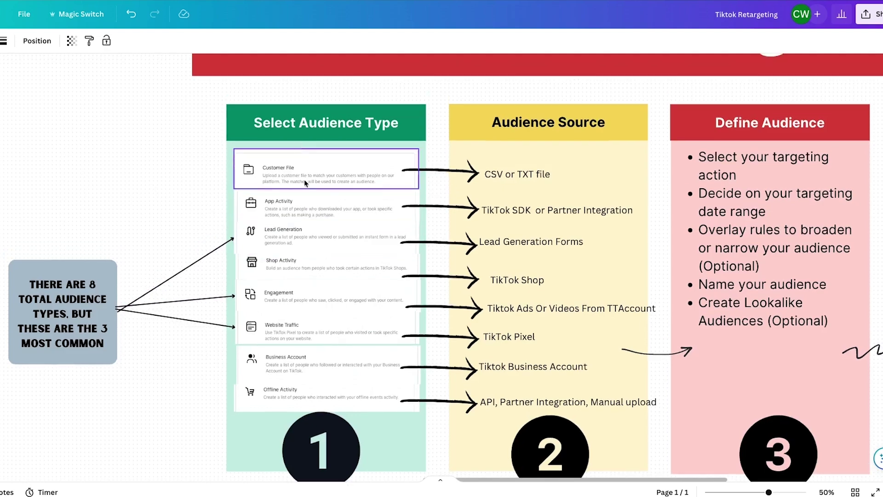
scroll(234, 285, down, 1)
right_click(237, 283)
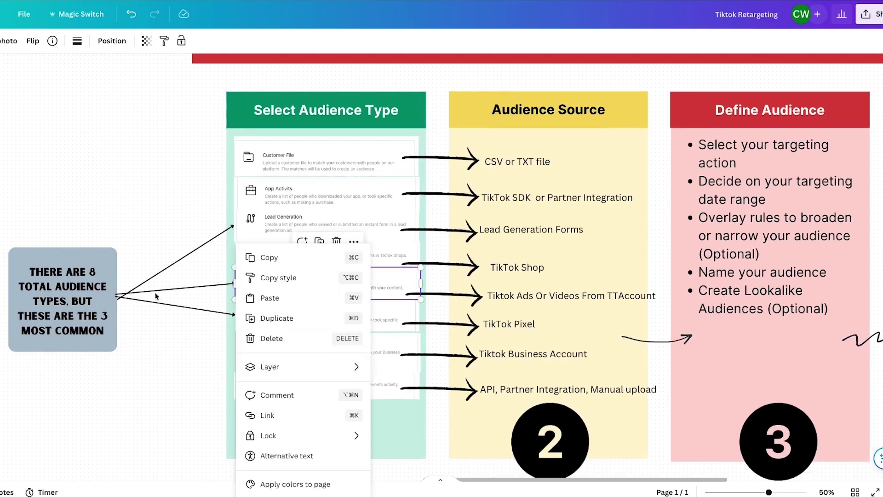
click(128, 214)
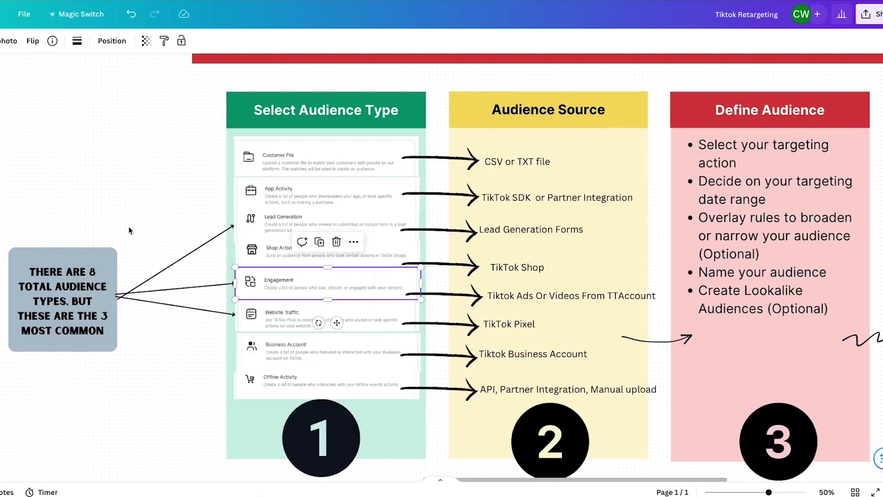
click(158, 226)
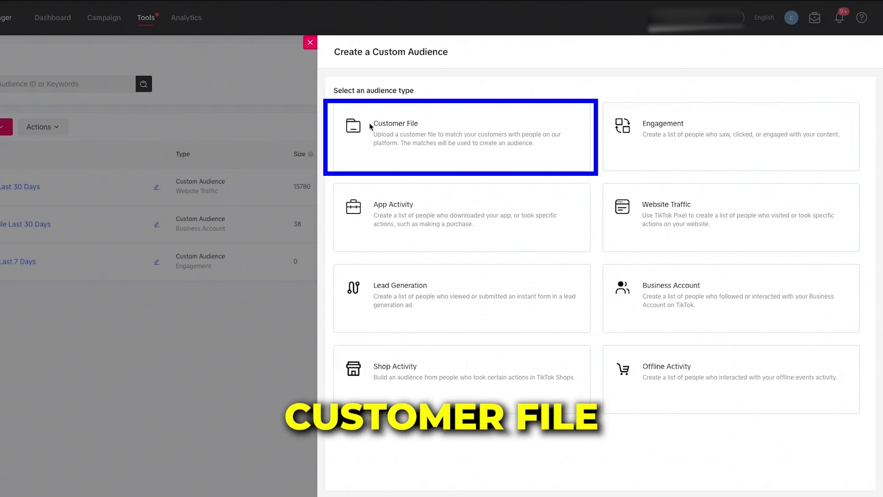
Open the Customer File audience form
click(398, 125)
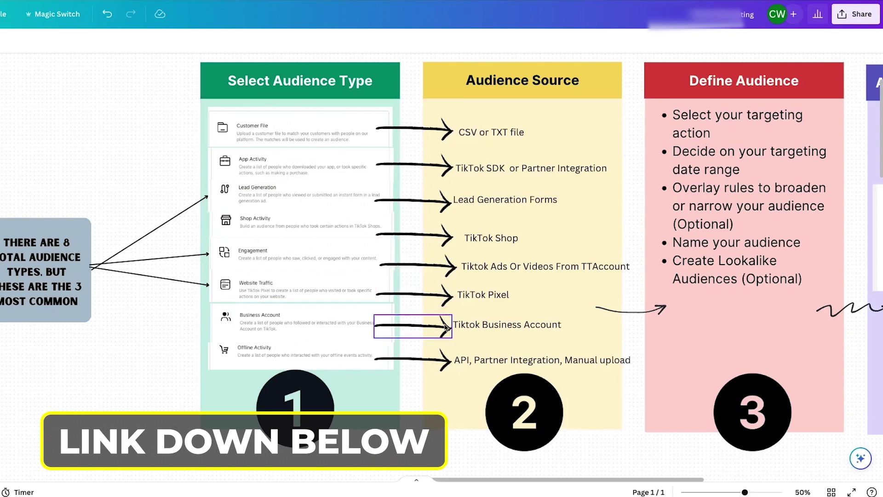
Open the Shop Activity audience form in Create a Custom Audience
scroll(444, 333, up, 1)
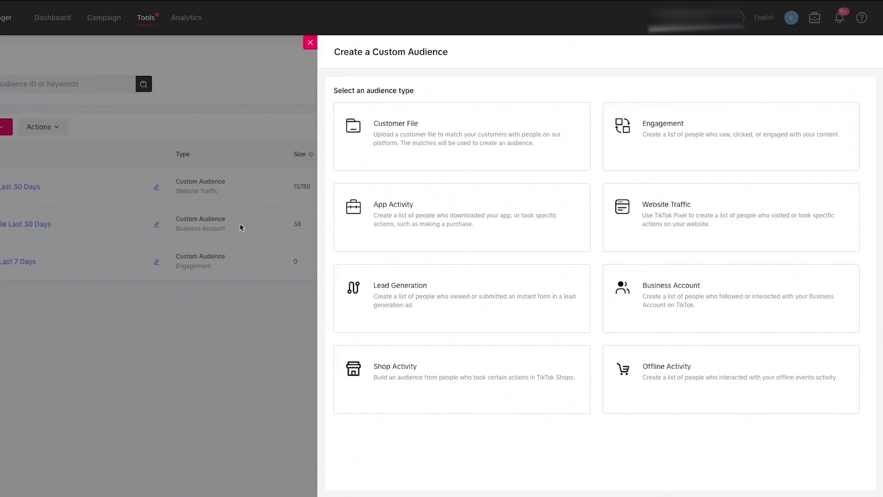
click(441, 373)
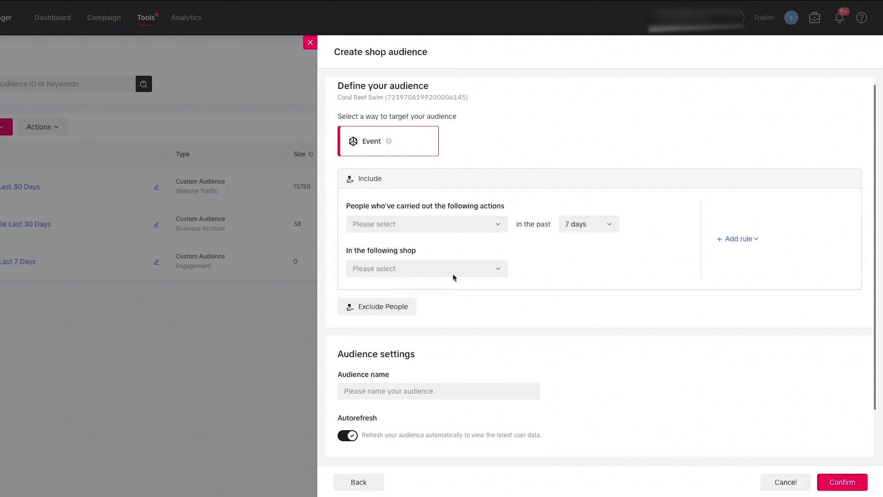
Look through the shop list without choosing, then close the shop audience form
click(377, 271)
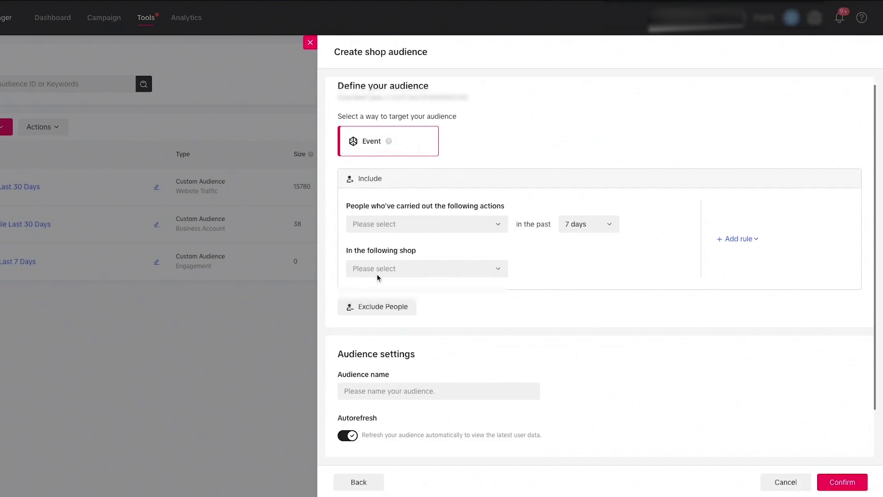
click(497, 272)
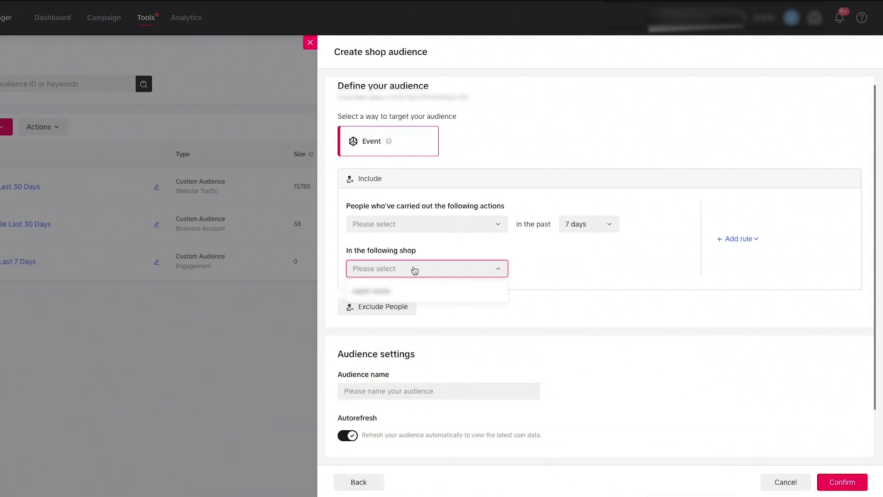
click(501, 274)
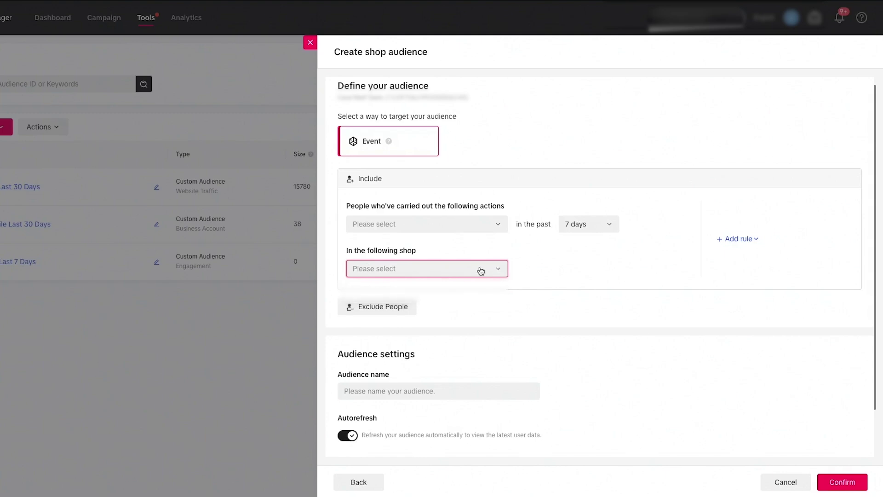
click(310, 42)
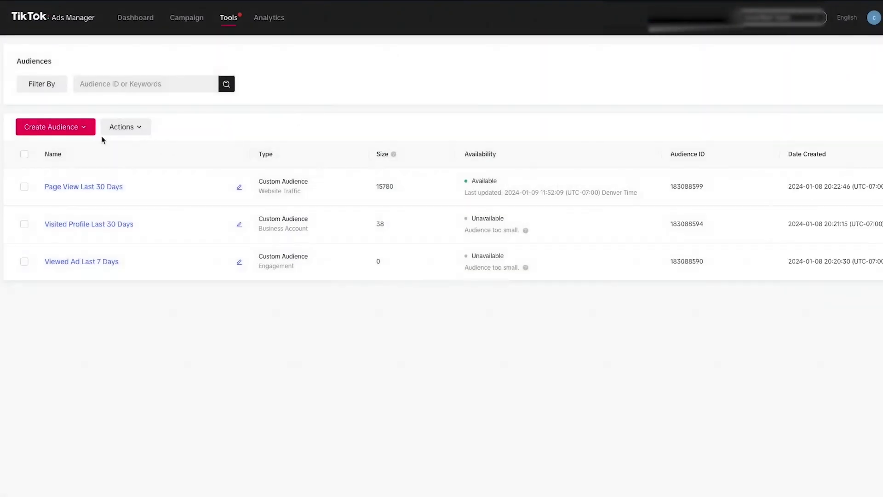
Start a new custom audience, try Engagement, go back, and choose Website Traffic
click(57, 126)
click(51, 146)
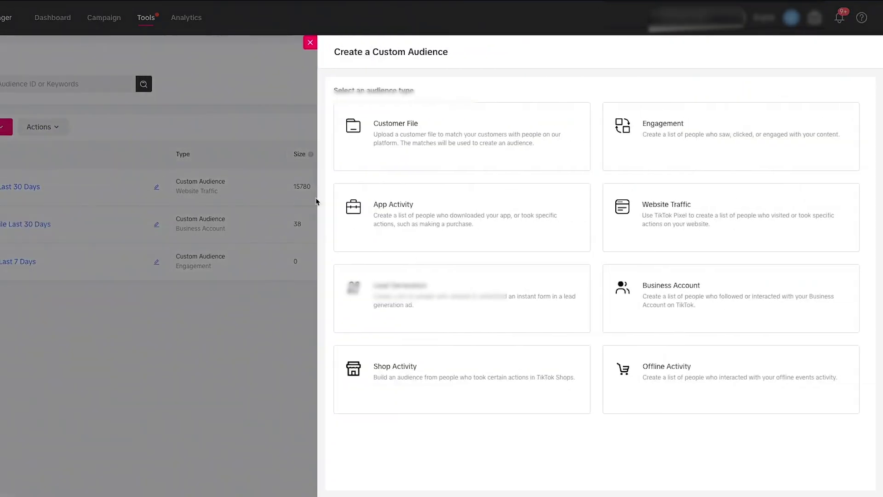
click(664, 158)
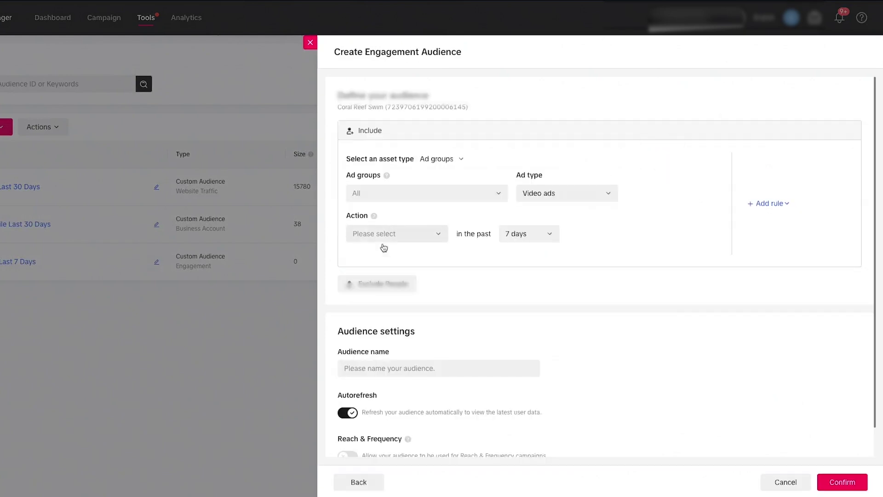
click(478, 197)
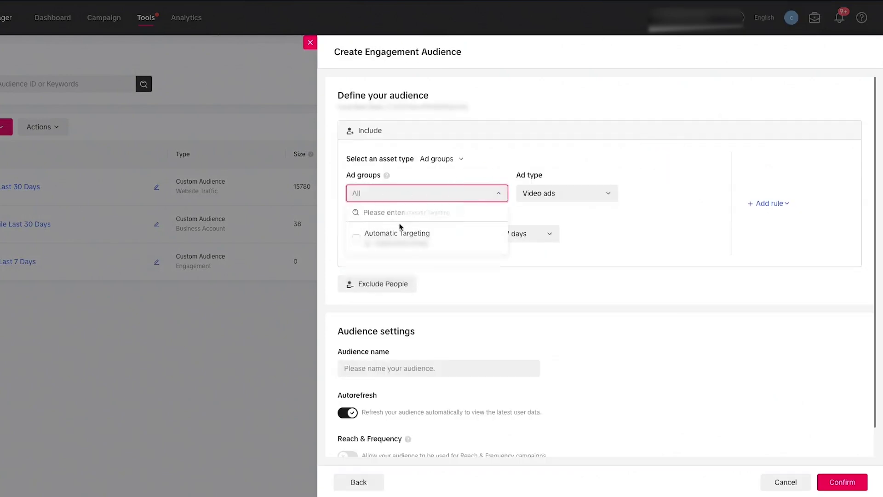
click(434, 193)
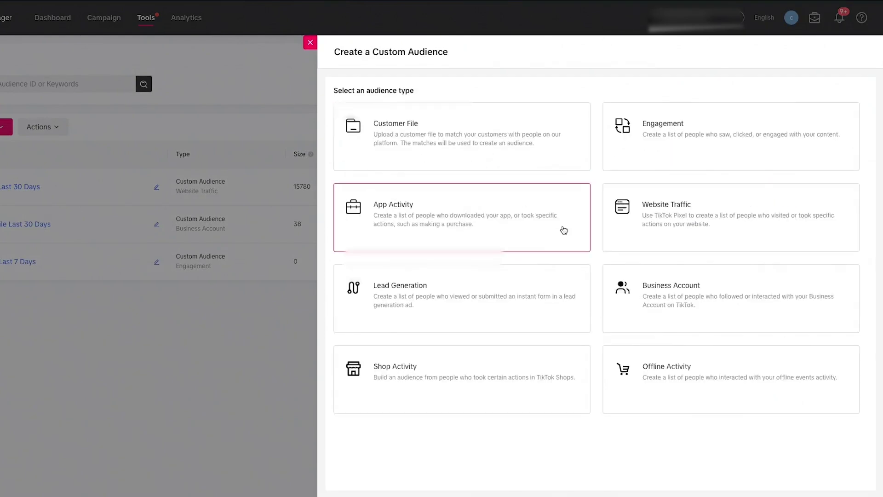
click(669, 214)
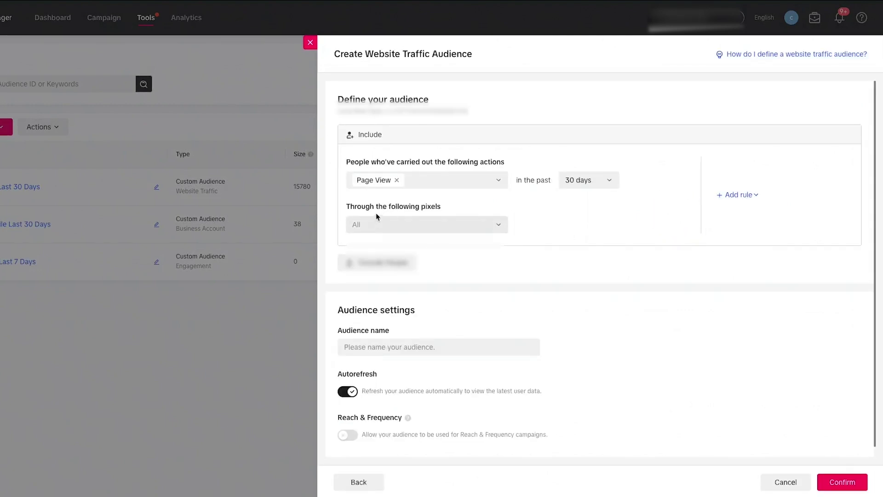
Check the pixel list, then leave the Website Traffic form for a new custom audience
click(443, 223)
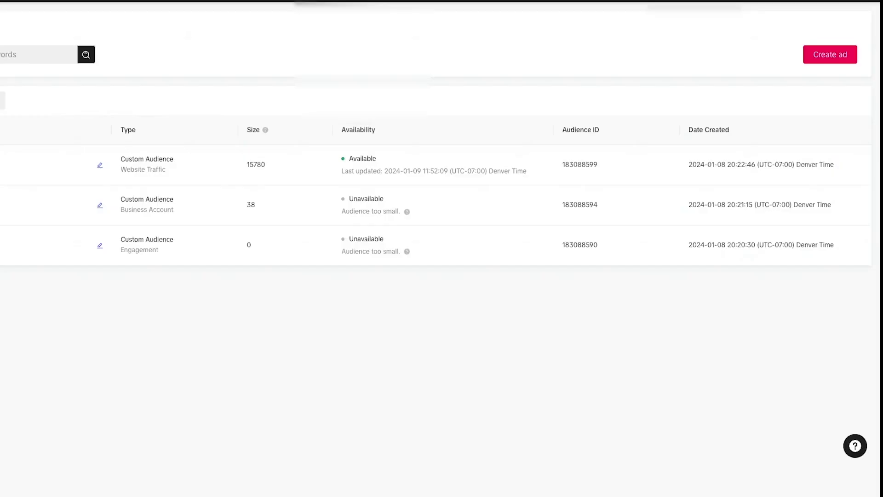
click(32, 142)
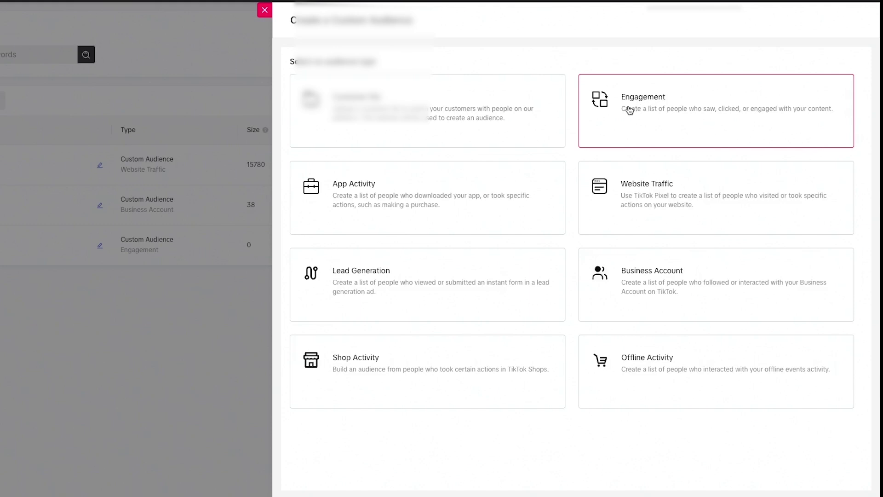
Start an Engagement audience with asset type Videos, public video, and the owned TikTok account
click(646, 100)
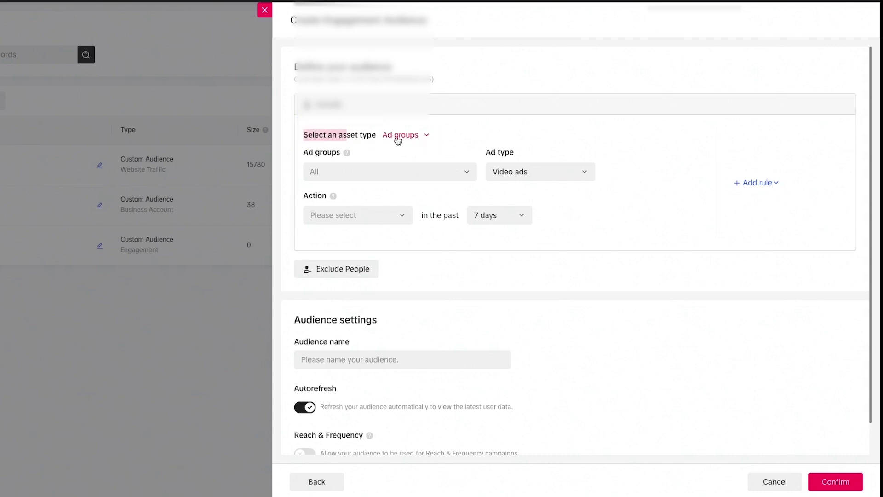
click(425, 137)
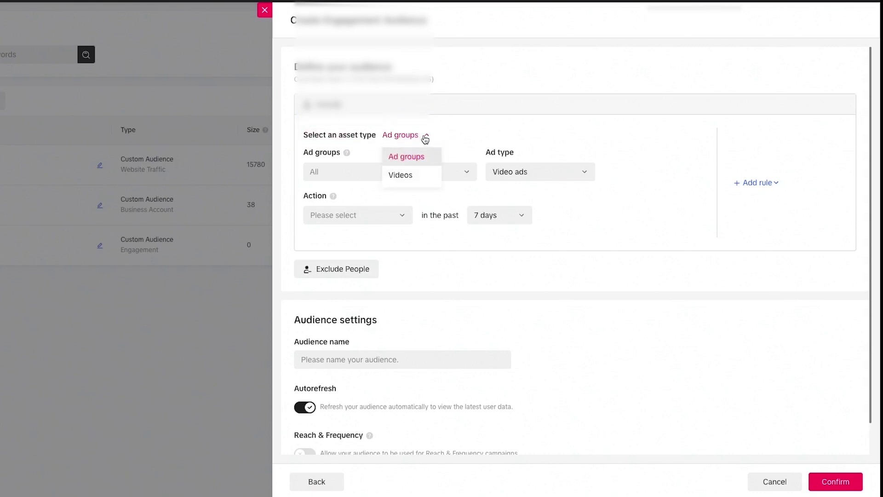
click(413, 175)
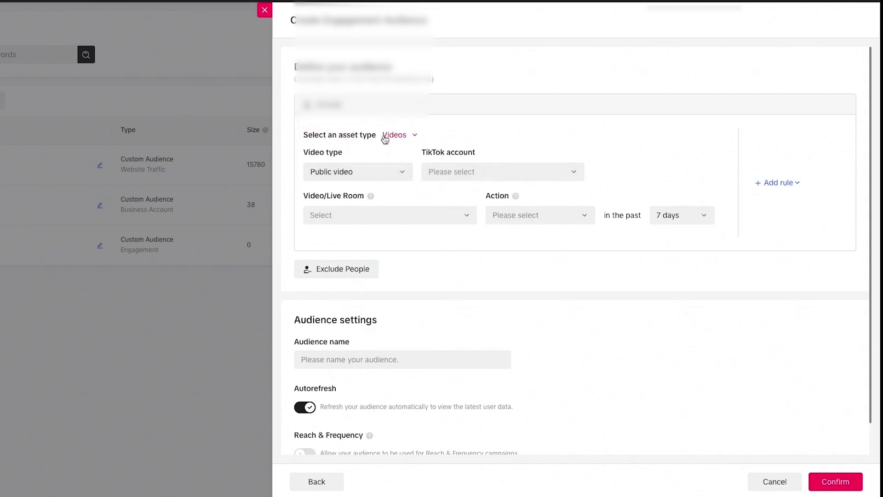
click(400, 173)
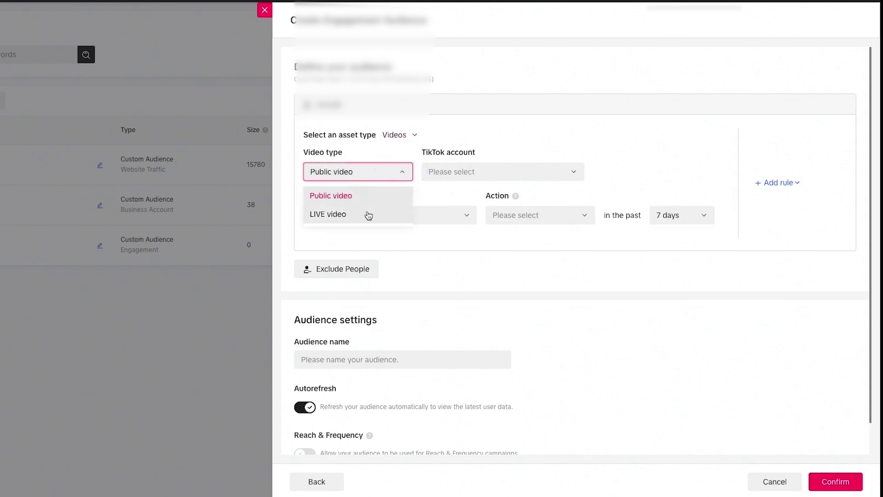
click(481, 172)
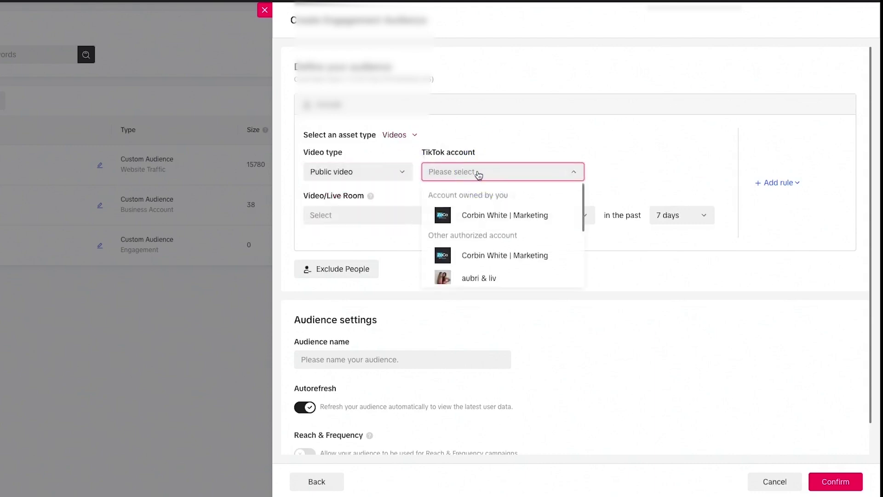
click(475, 215)
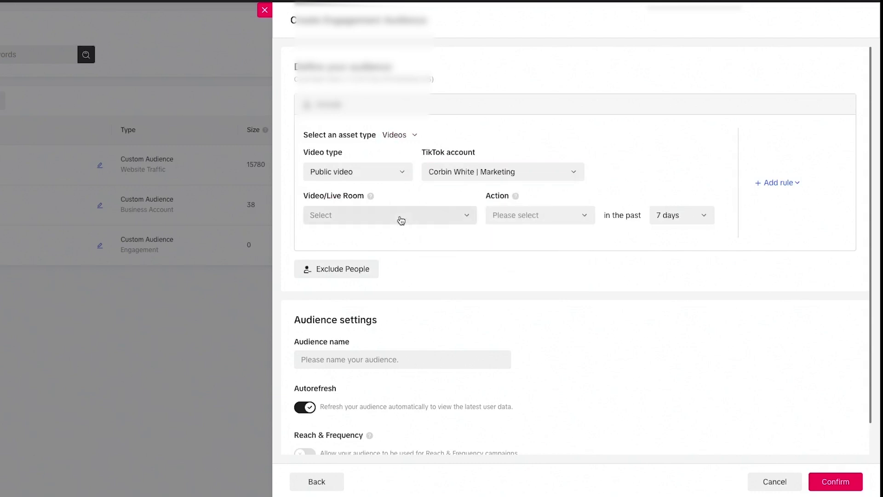
Target the website conversion rates video, Video View at 100%, within 30 days
click(426, 214)
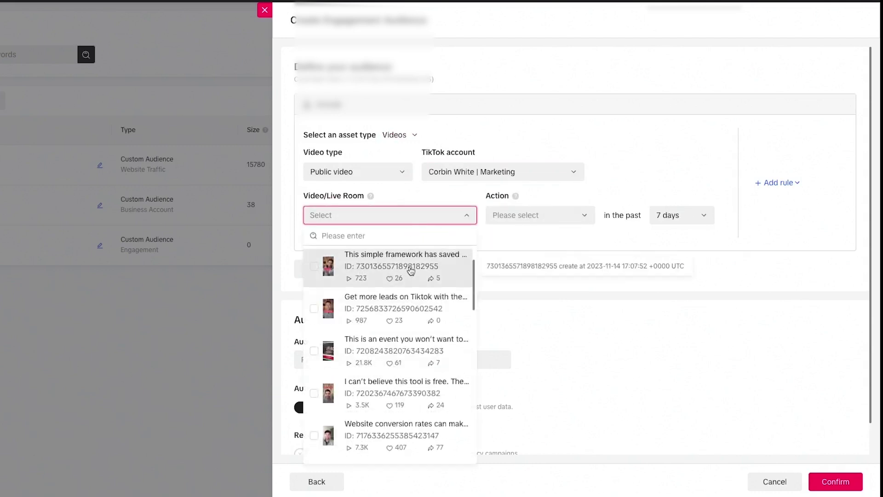
scroll(405, 294, down, 4)
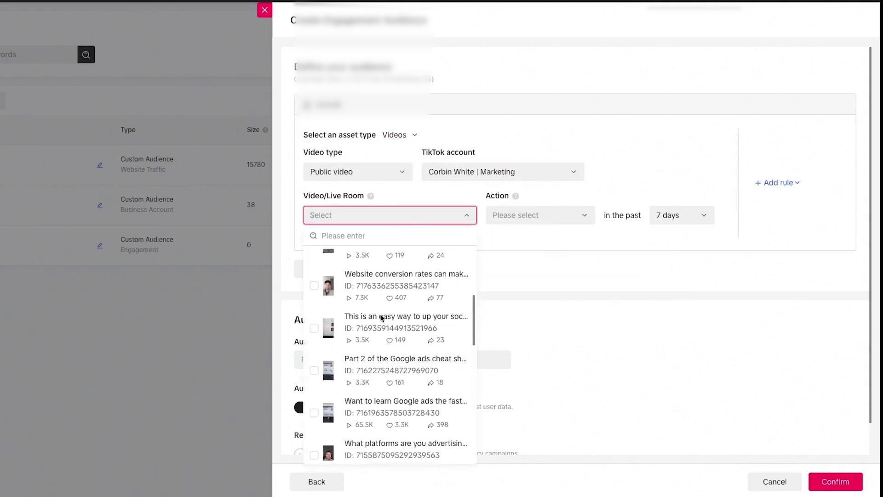
scroll(381, 318, up, 1)
click(400, 295)
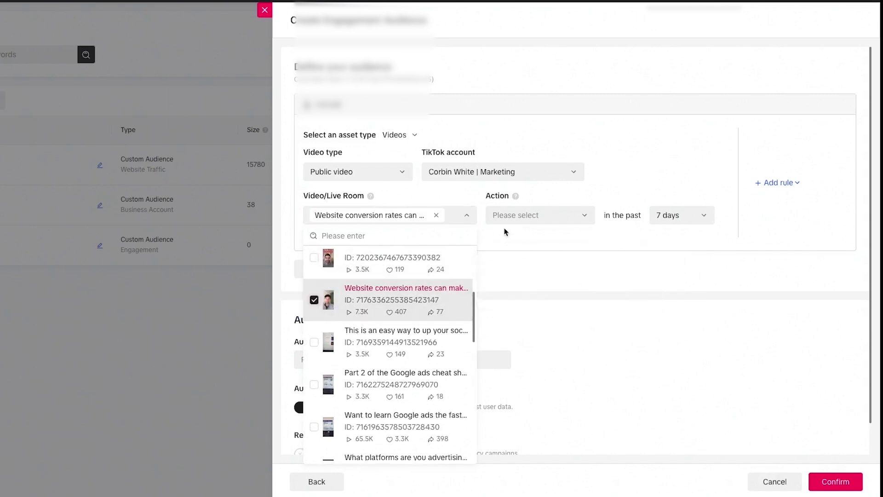
click(592, 299)
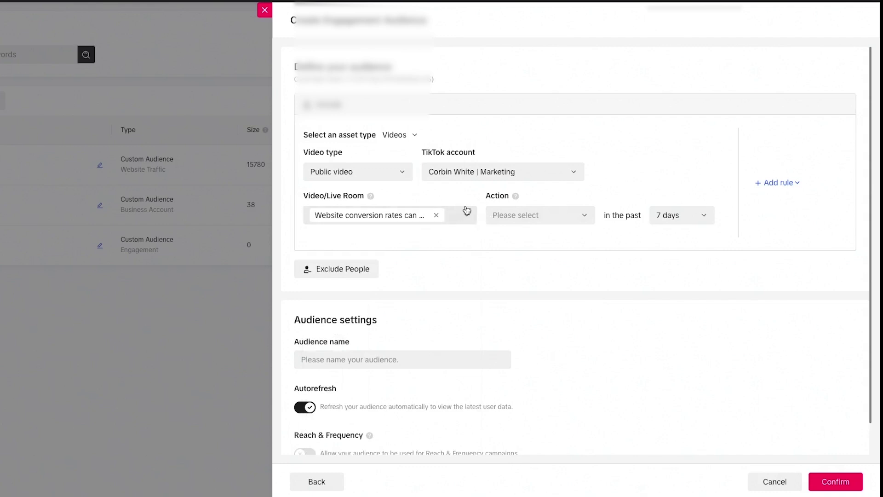
click(569, 220)
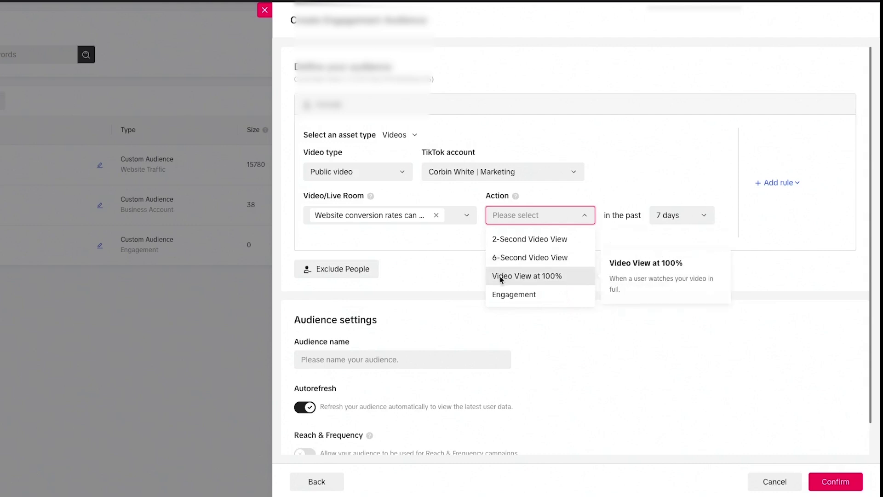
click(513, 277)
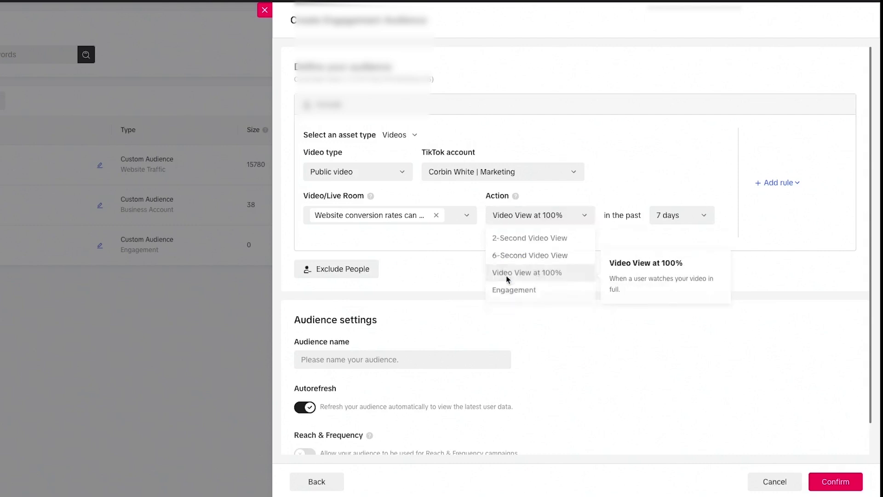
click(680, 213)
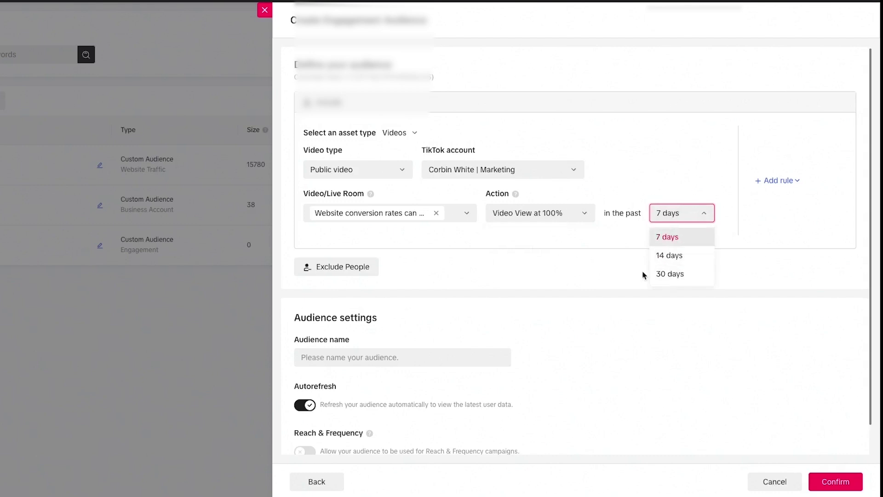
click(678, 274)
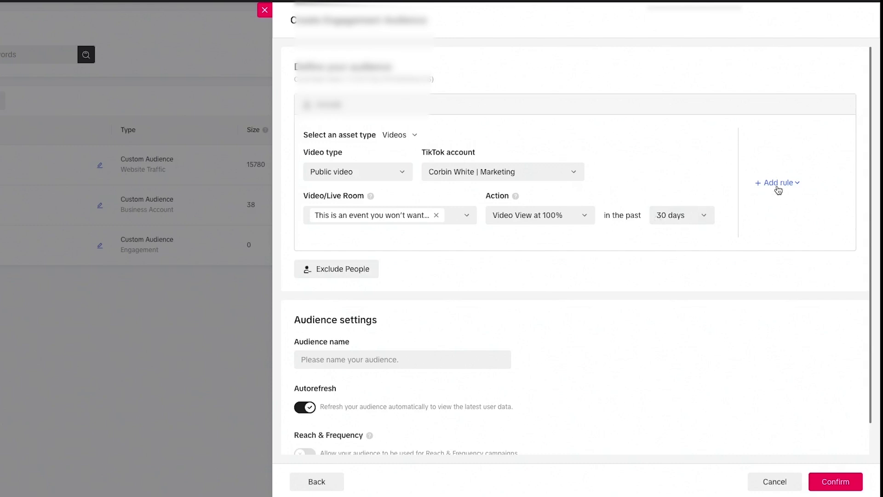
click(777, 184)
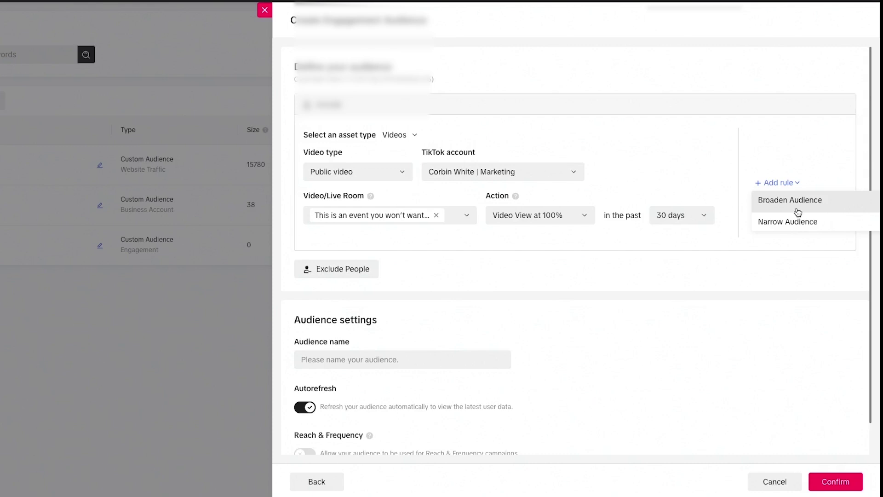
Add a Broaden Audience rule with asset type Videos and the owned TikTok account
click(798, 212)
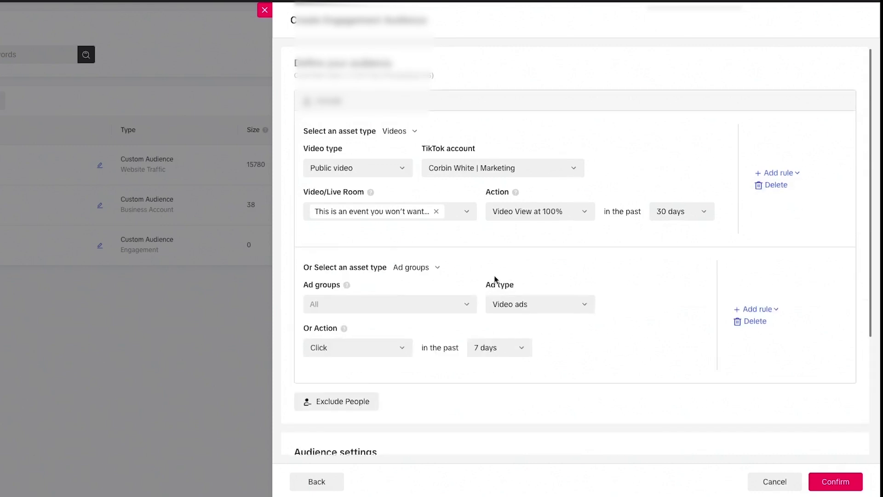
scroll(440, 282, down, 1)
scroll(404, 272, down, 1)
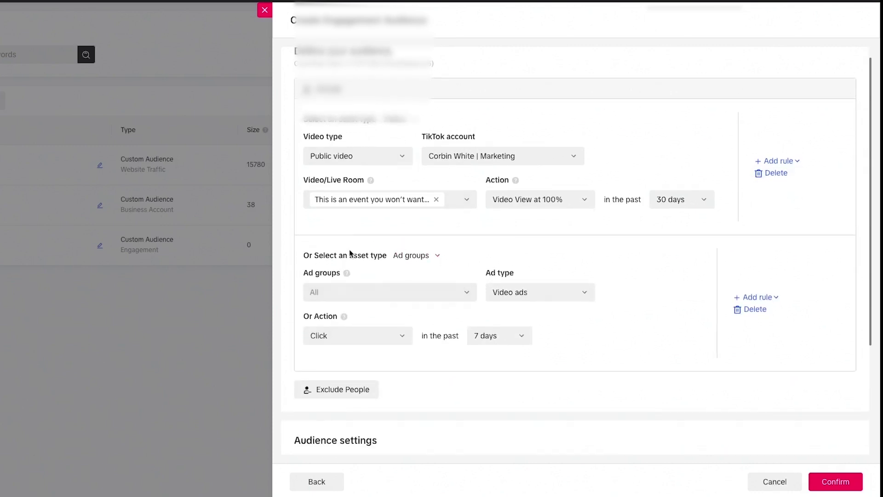
click(468, 280)
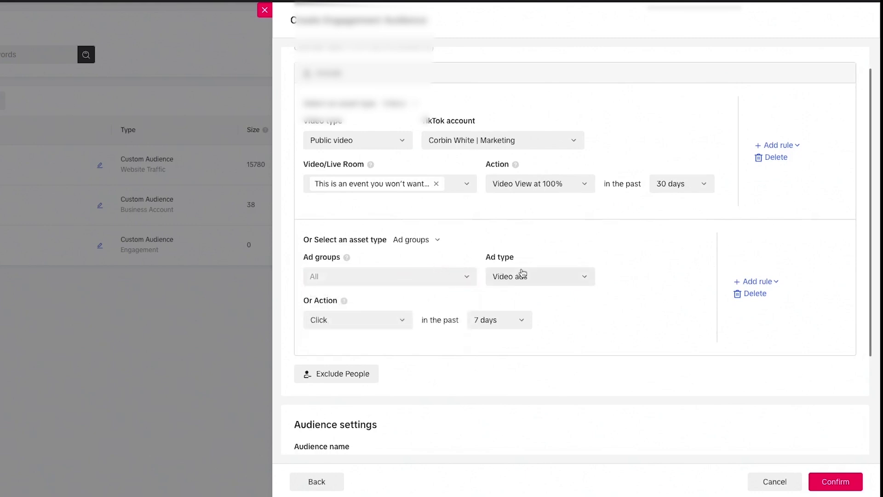
click(432, 239)
click(418, 280)
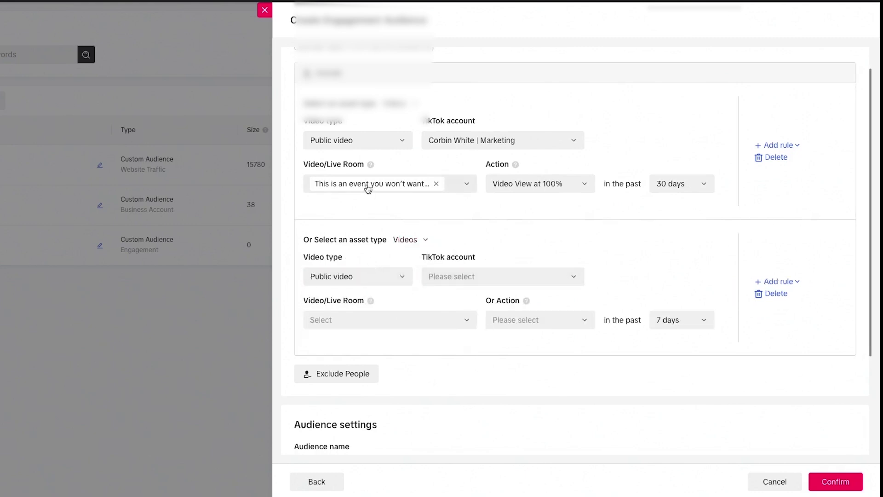
click(457, 276)
click(449, 318)
Target the free-tool video in the second rule at 100% views within 30 days
click(395, 327)
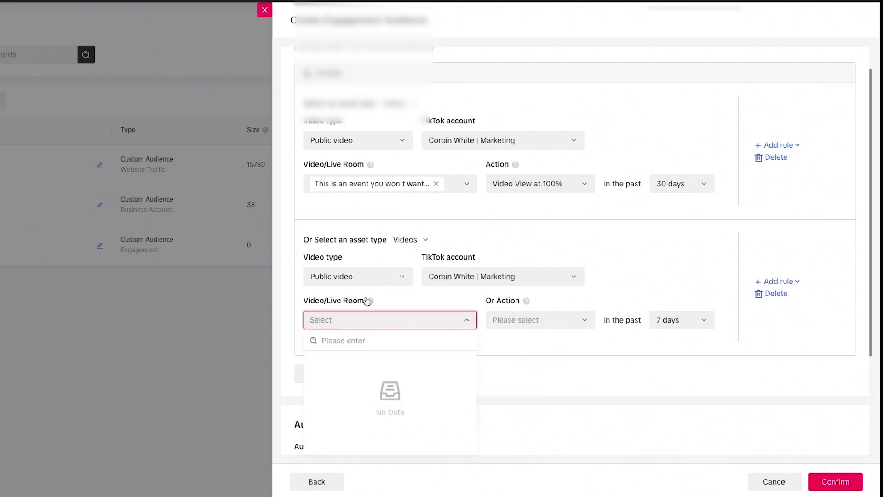
click(373, 275)
click(485, 357)
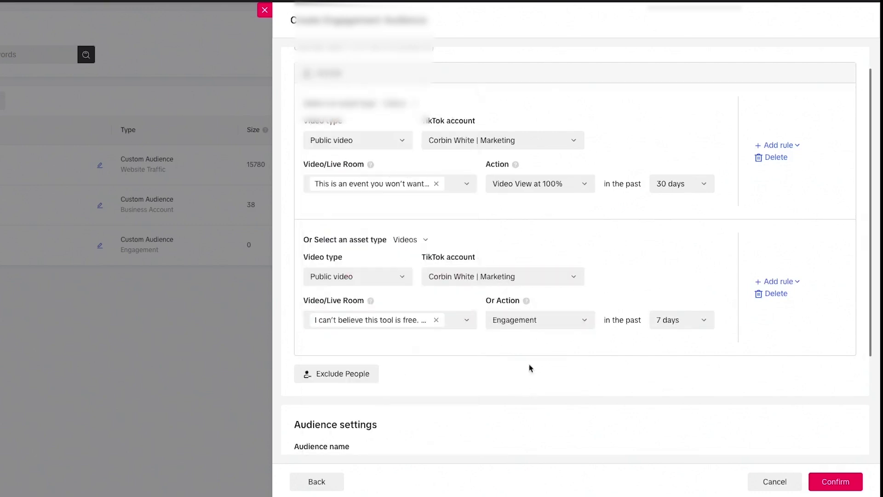
click(538, 321)
click(525, 383)
click(686, 325)
click(671, 380)
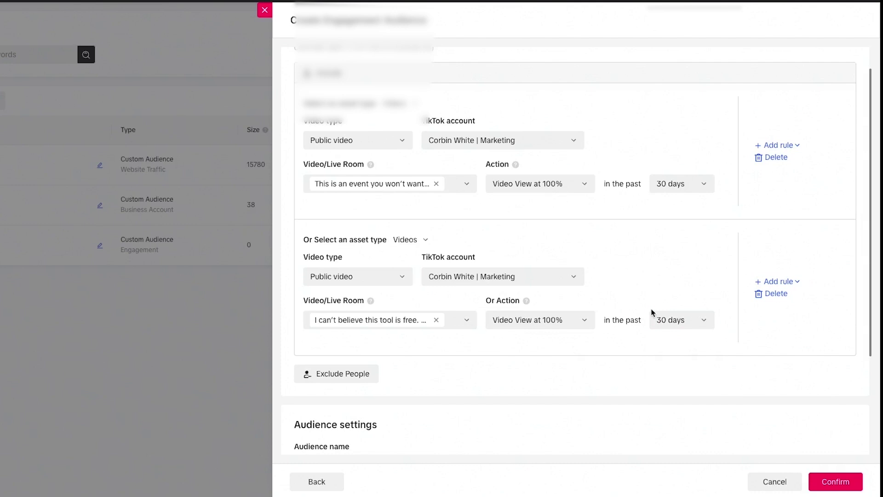
scroll(551, 291, down, 3)
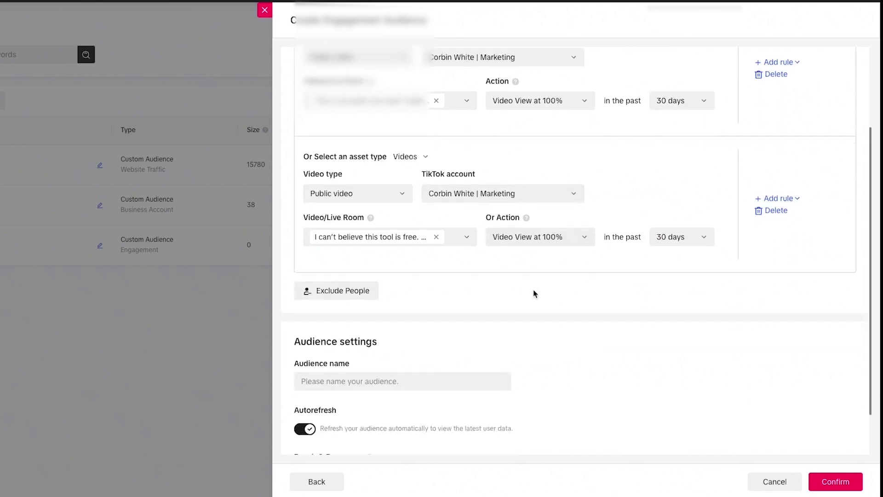
click(323, 324)
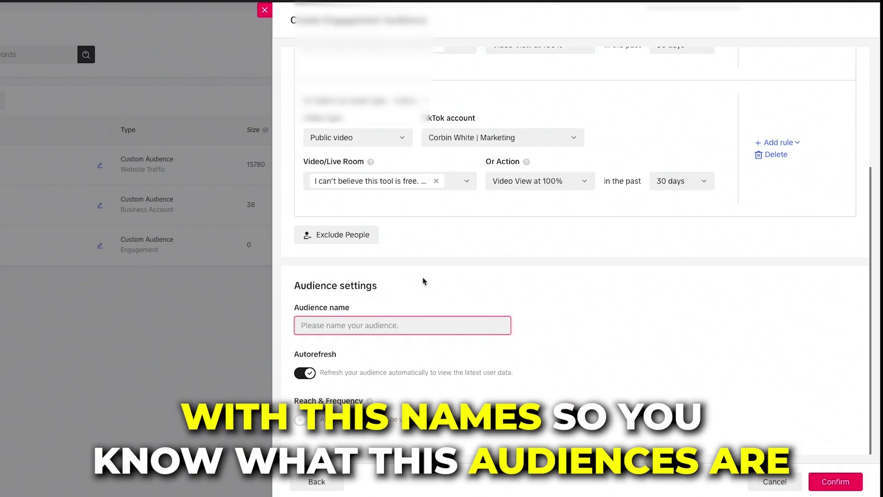
Name the audience 'Free Tools Ad Video 100%' and confirm to save it
text(Fee)
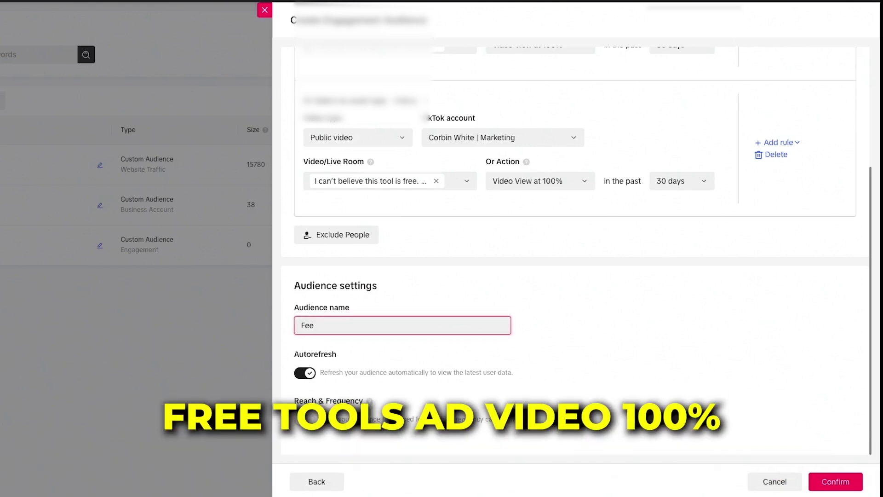
key(BackSpace)
key(BackSpace)
text(ree Tools Ad Video 100%)
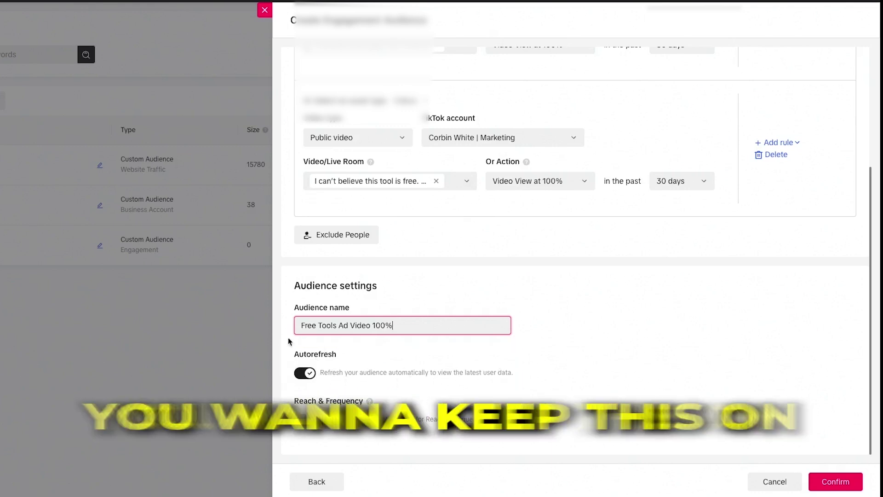
scroll(680, 211, up, 1)
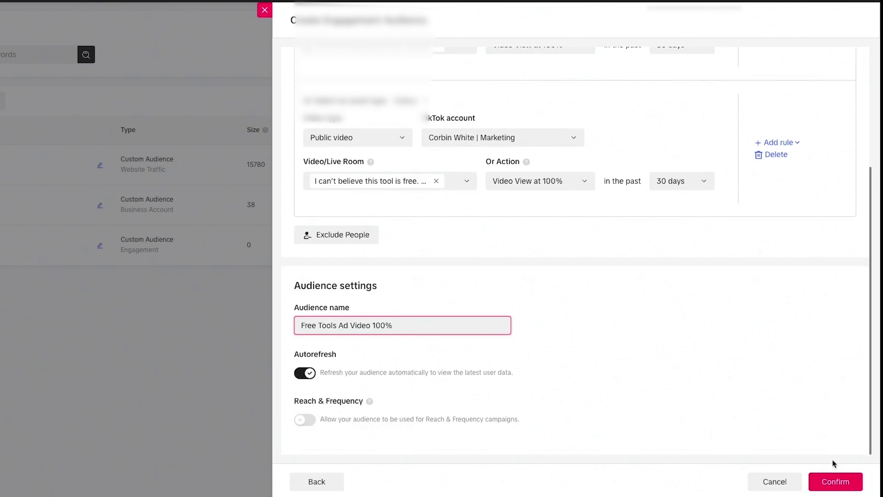
click(833, 483)
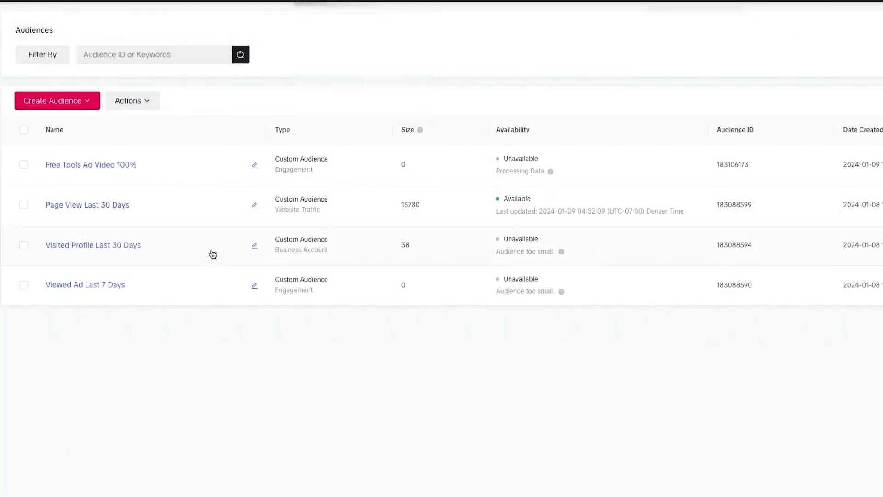
mouse_move(107, 148)
drag(503, 160, 547, 172)
Start a custom Engagement audience with a broadening rule, then abandon it for the type grid
mouse_move(550, 173)
click(83, 100)
click(65, 120)
click(856, 128)
mouse_move(757, 180)
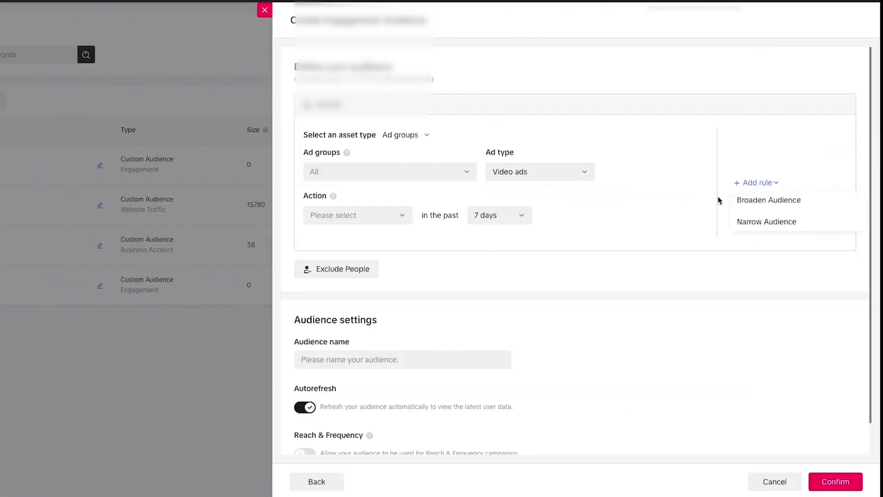
click(759, 203)
scroll(463, 266, down, 3)
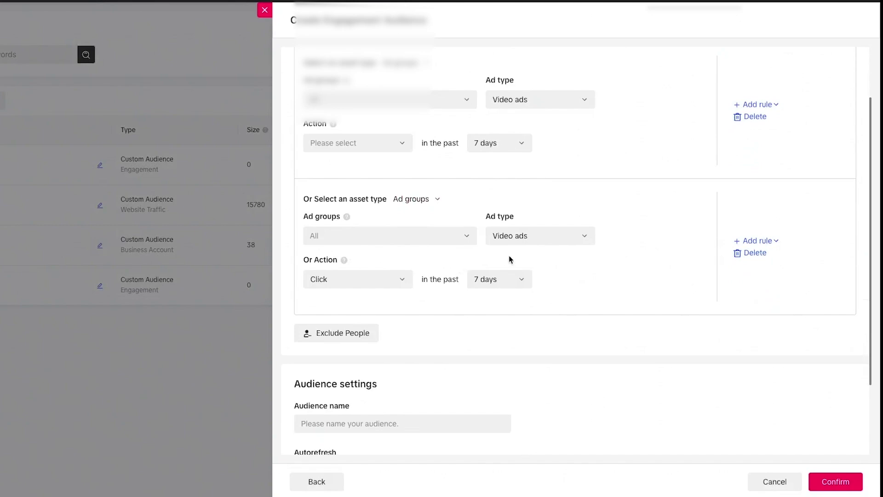
click(264, 10)
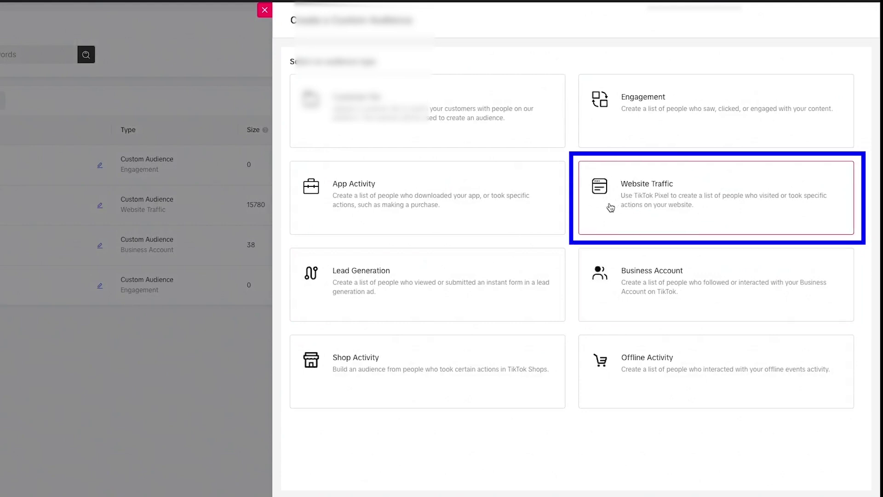
Start a Website Traffic audience of Page View visitors over 30 days from all pixels, adding an Exclude block
click(635, 191)
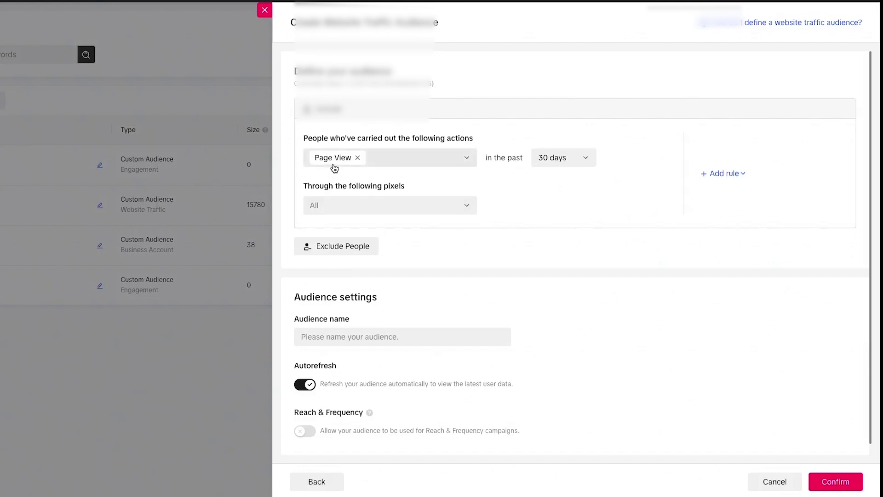
click(443, 163)
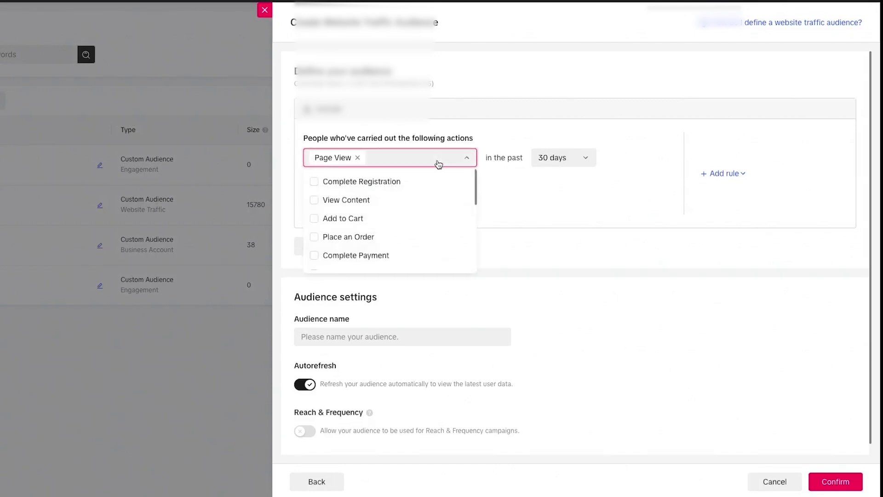
scroll(367, 222, down, 5)
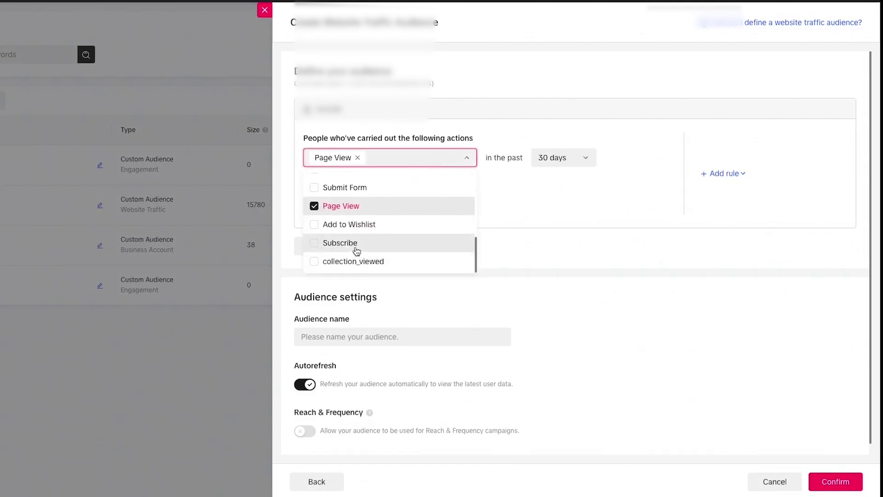
scroll(352, 246, up, 5)
click(520, 209)
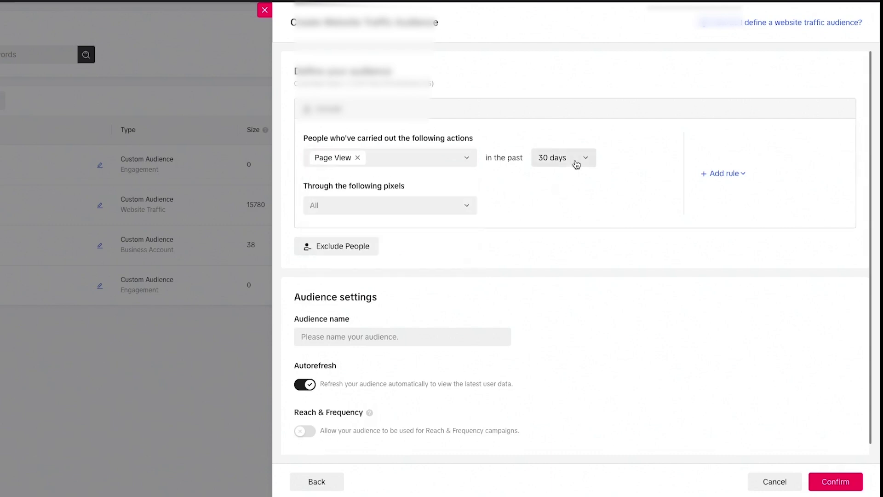
click(575, 162)
click(392, 228)
click(397, 206)
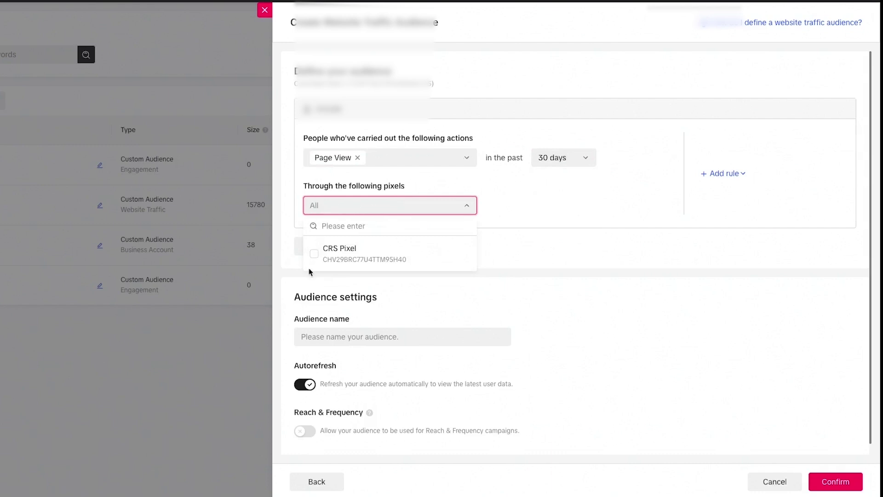
click(551, 260)
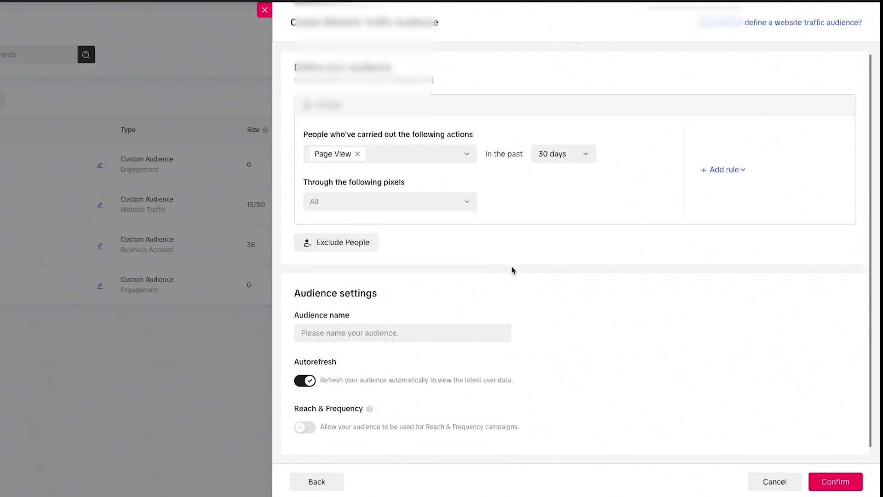
scroll(451, 258, down, 1)
click(345, 234)
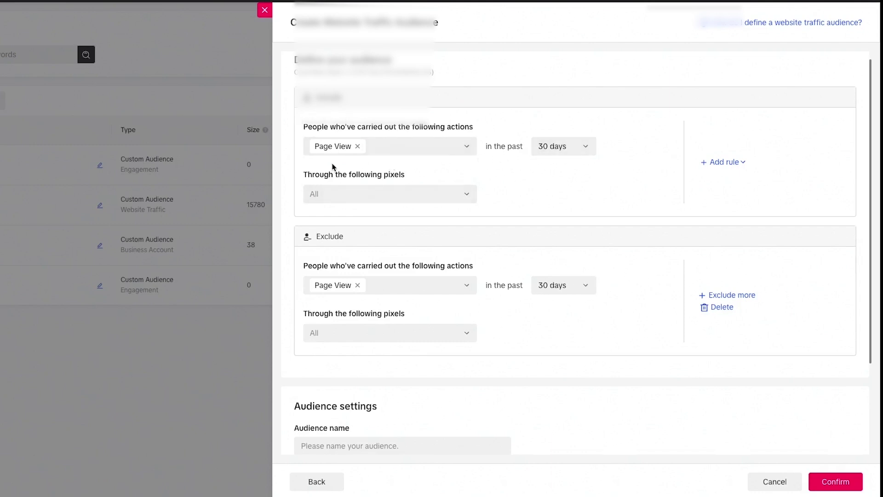
Exclude Complete Payment buyers, then name the audience 'Hit Site Didnt convert 30 Days' and save it
scroll(390, 315, down, 1)
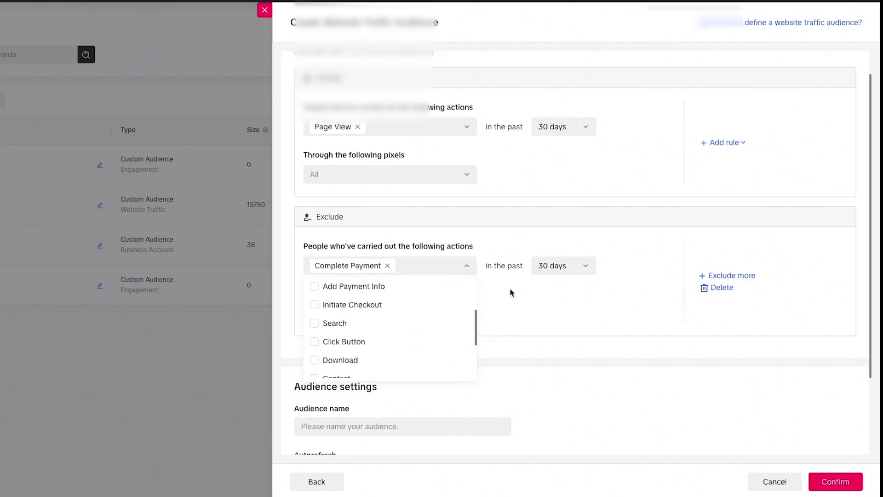
click(423, 267)
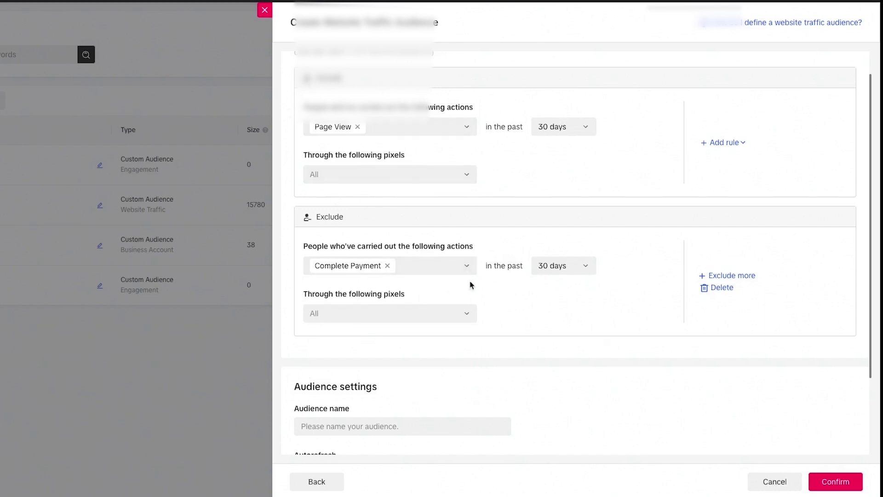
scroll(469, 282, down, 2)
click(331, 325)
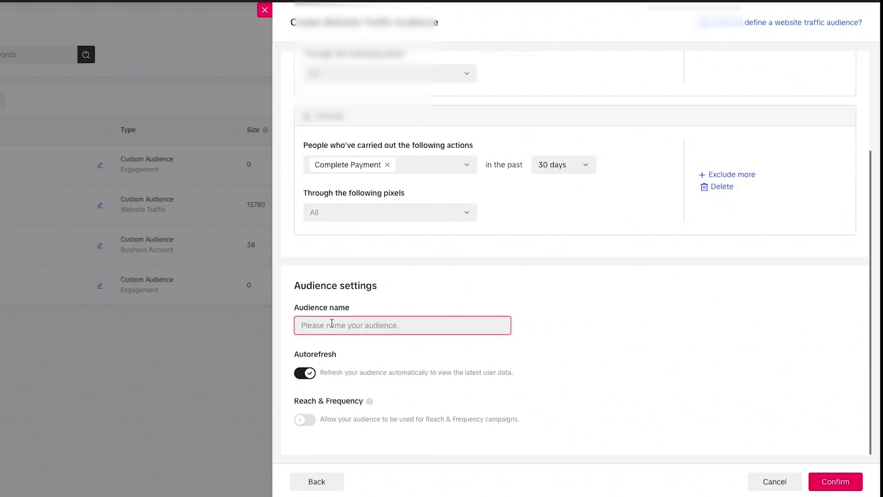
text(Hit Site)
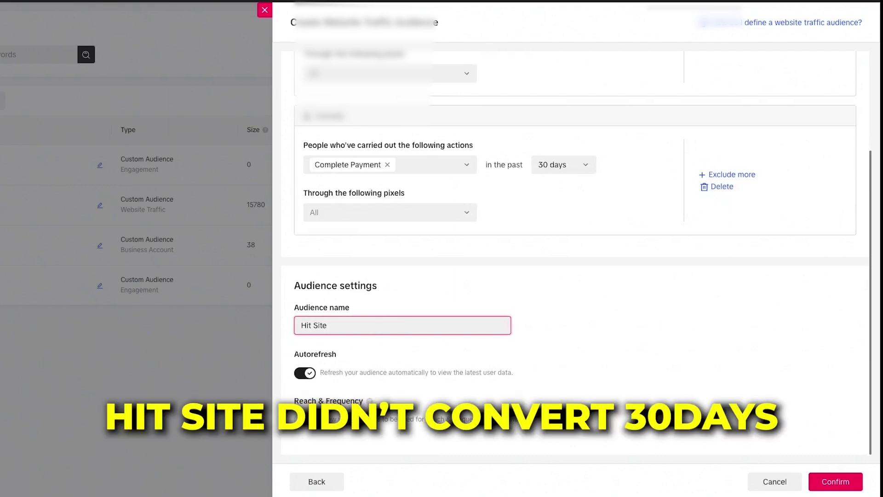
text( Didnt convert 30 Days)
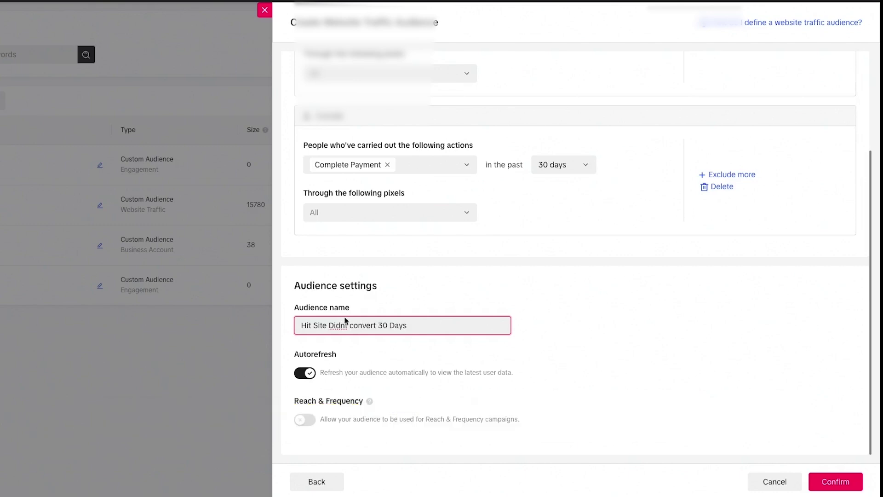
click(845, 490)
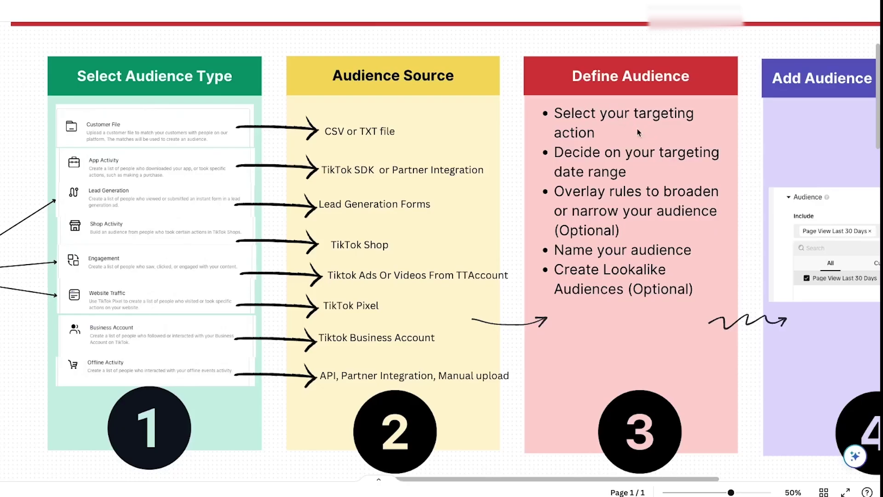
click(577, 155)
click(557, 151)
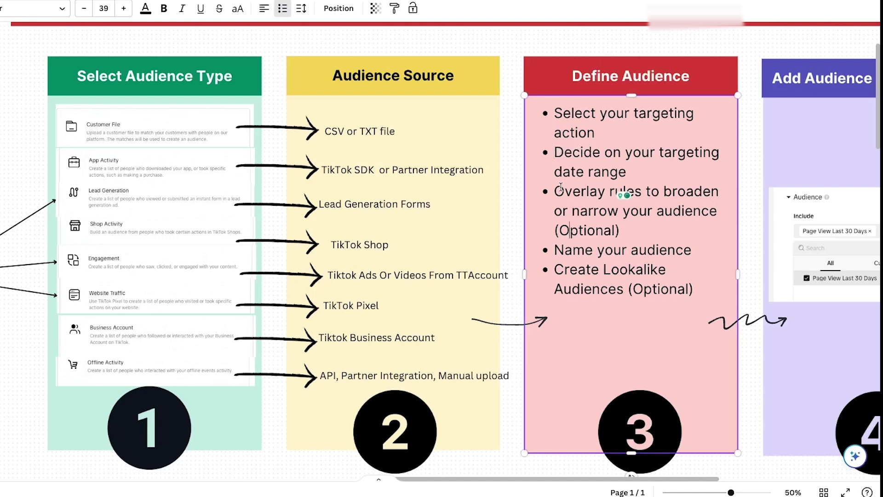
drag(555, 191, 705, 258)
key(Escape)
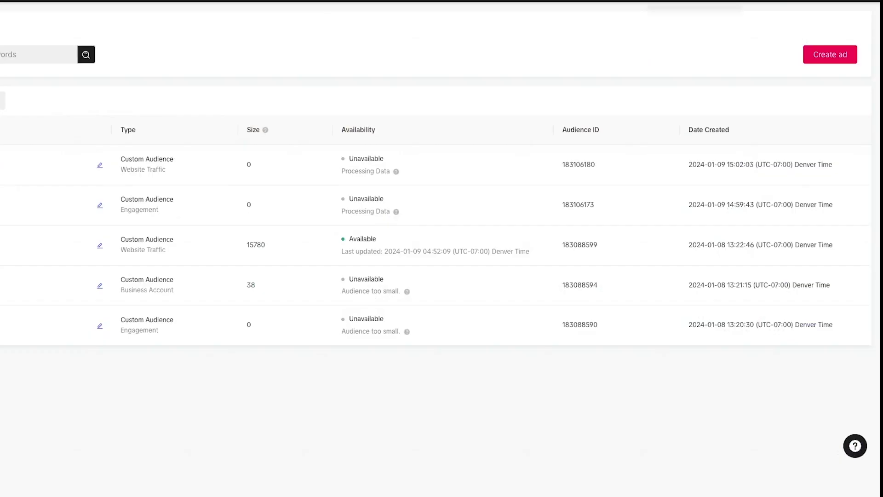
click(73, 102)
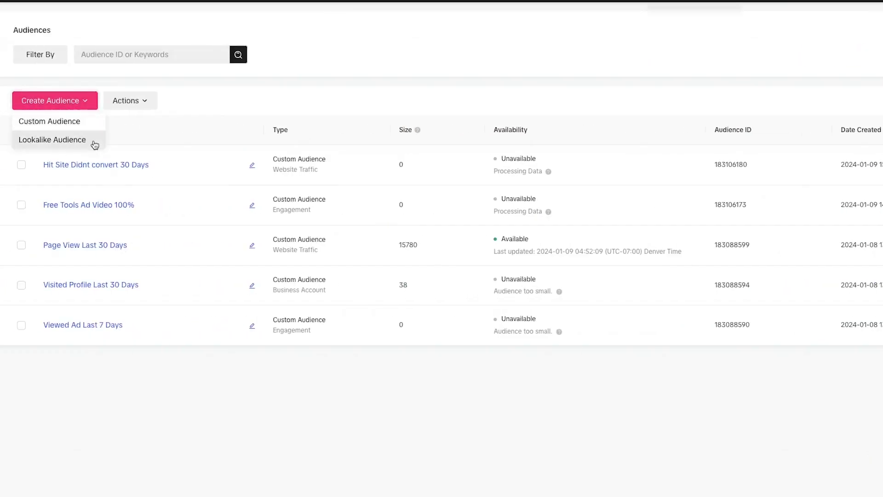
click(207, 113)
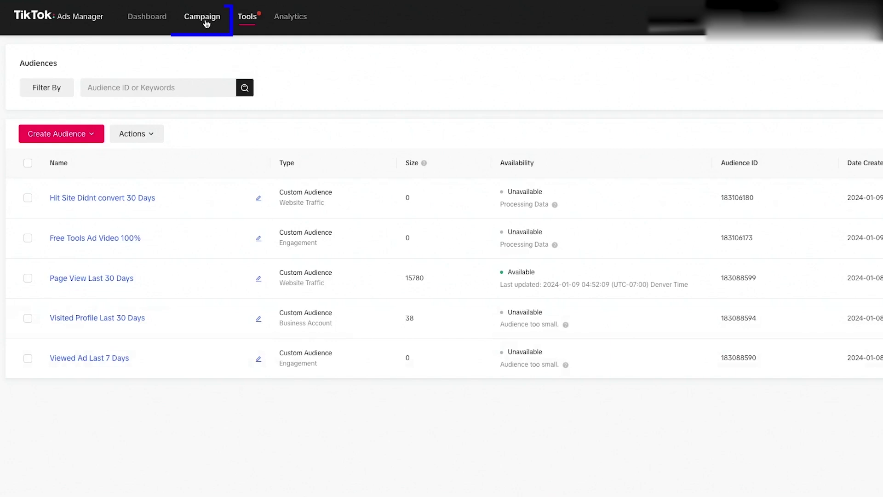
Start a new campaign with the Website conversions objective
click(205, 18)
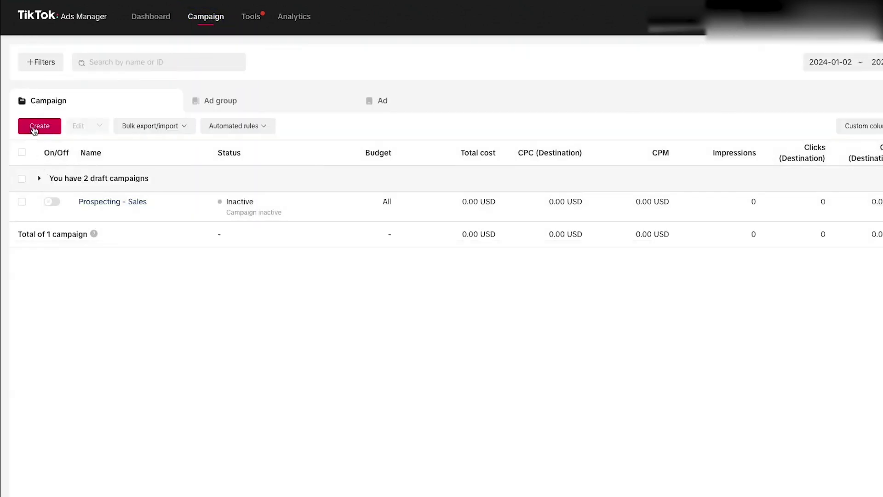
click(34, 131)
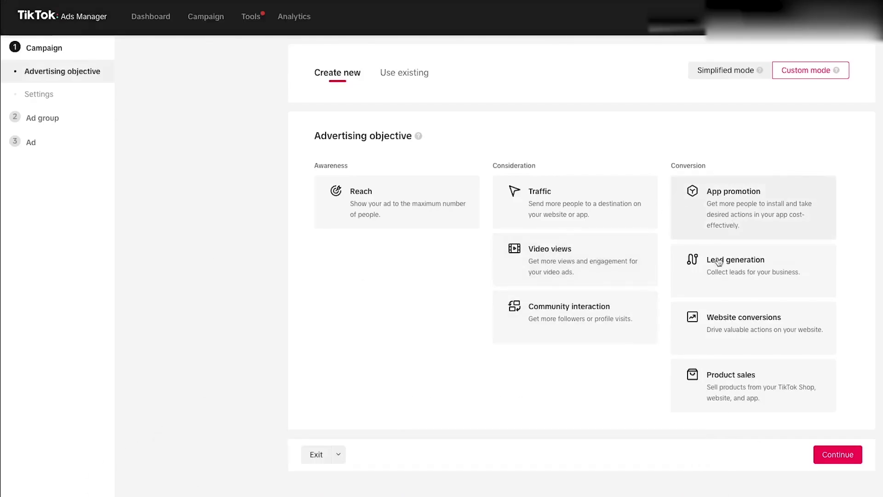
click(730, 324)
scroll(730, 325, down, 6)
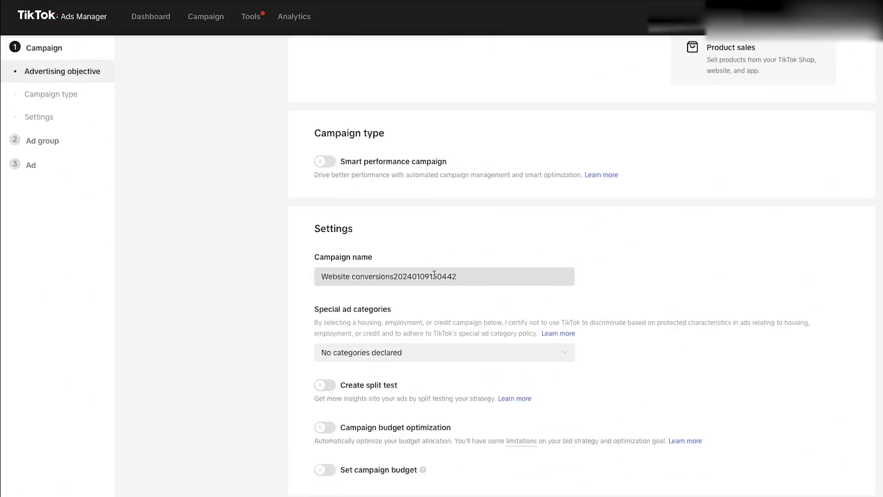
Rename the campaign to 'Test' and continue to the ad group settings
click(491, 277)
drag(491, 277, 306, 260)
text(Test)
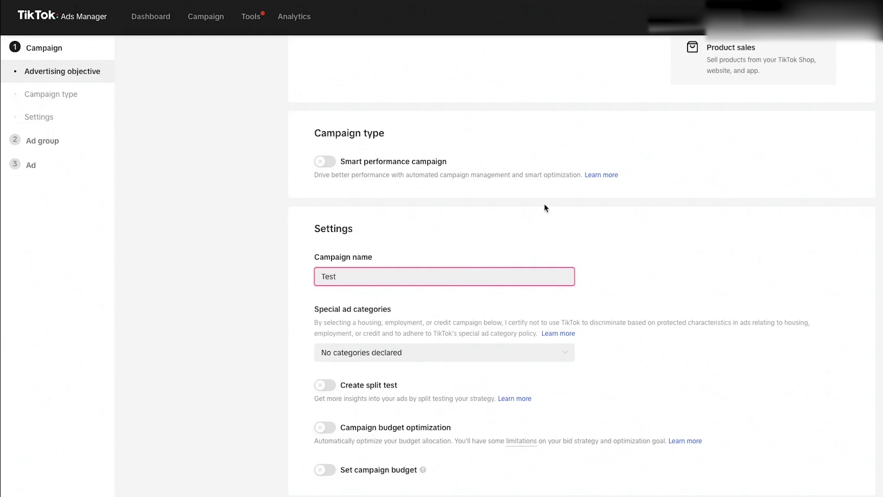
scroll(457, 310, up, 7)
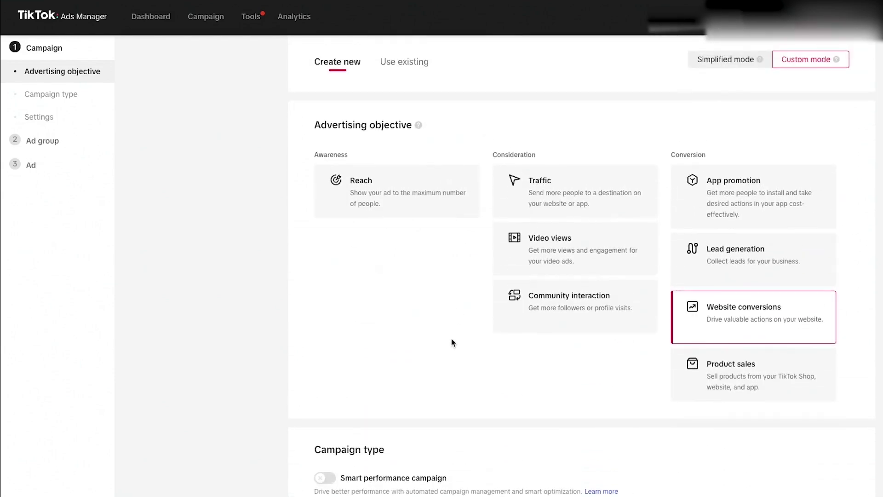
scroll(467, 347, down, 7)
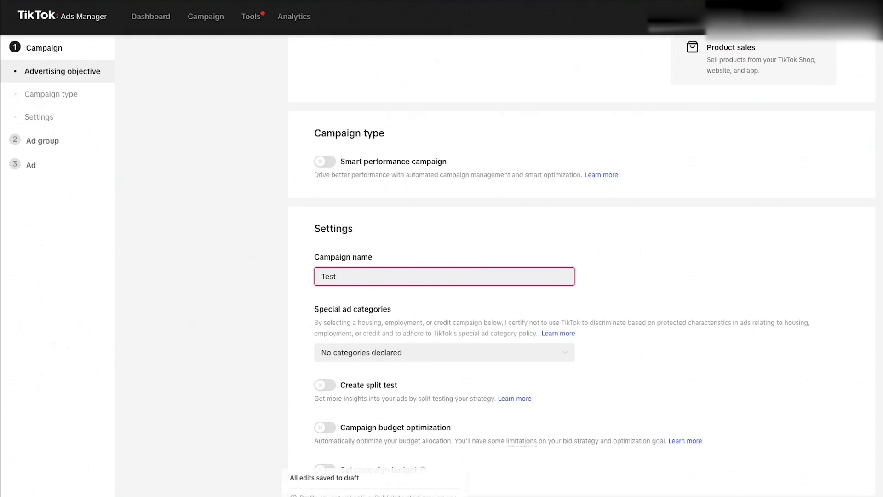
click(635, 465)
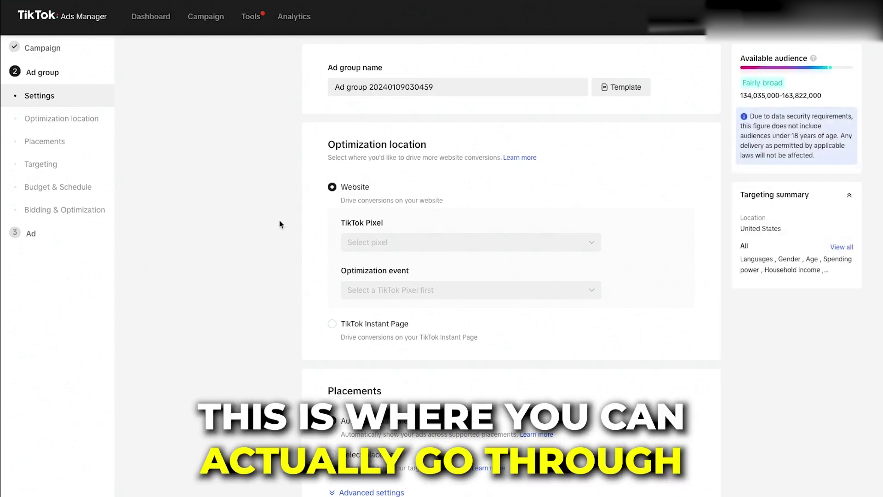
Use CRS Pixel as the tracking pixel with Complete Payment as the optimization event
scroll(261, 220, down, 1)
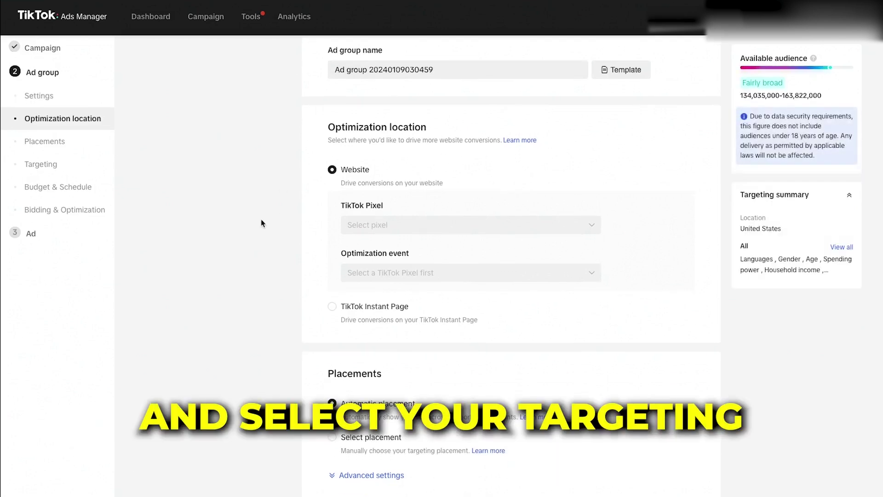
click(416, 226)
click(389, 279)
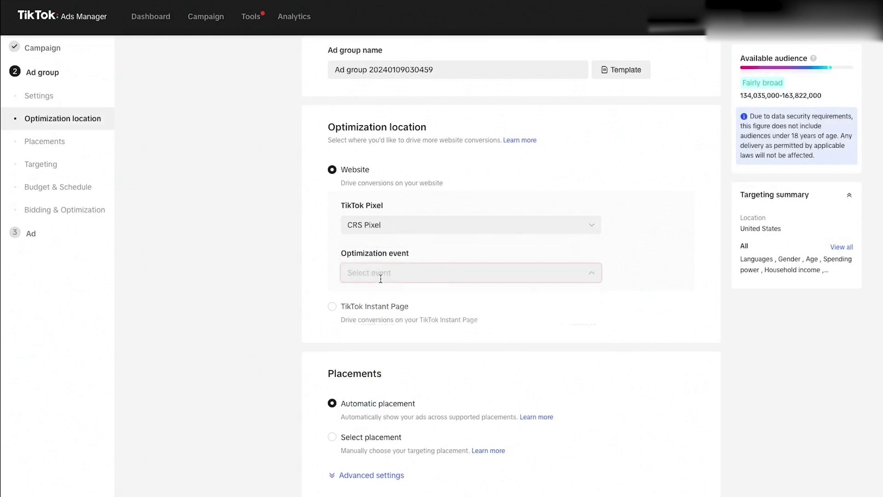
click(381, 275)
scroll(363, 314, down, 1)
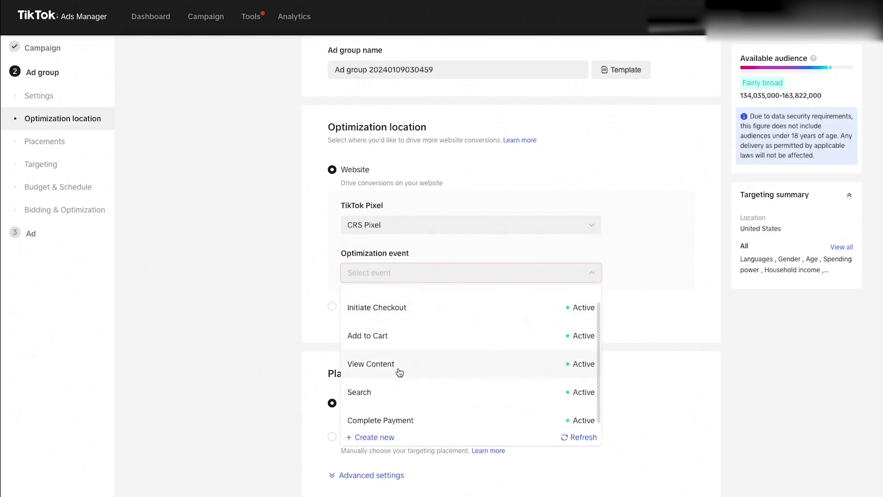
click(368, 416)
Include the Page View Last 30 Days audience, giving an estimated 3,000-5,000 audience size
scroll(258, 325, down, 2)
scroll(257, 325, down, 8)
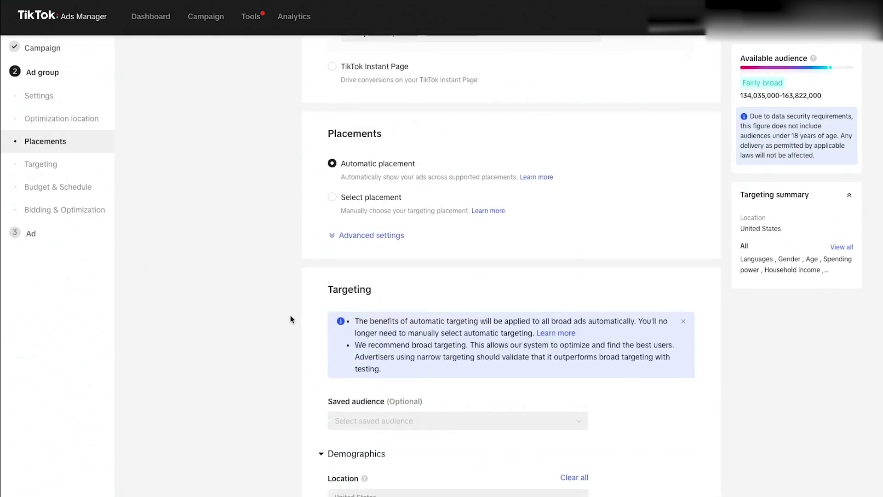
scroll(302, 273, up, 2)
scroll(286, 275, down, 9)
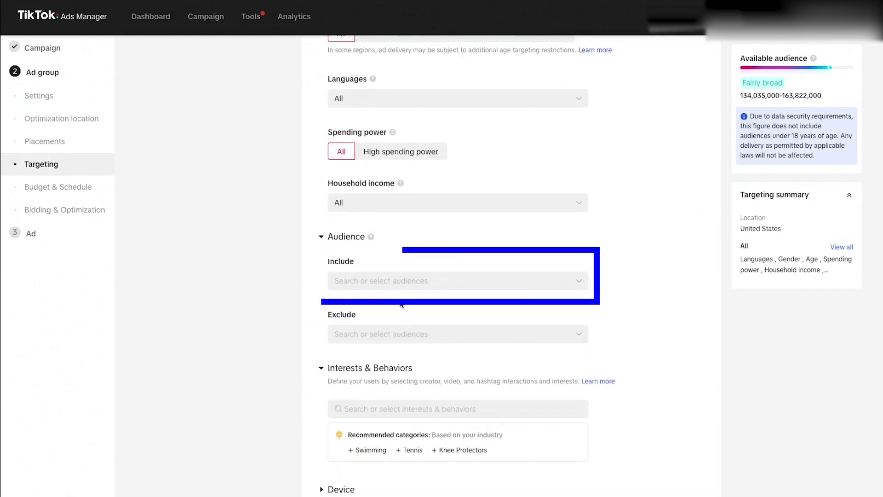
click(425, 283)
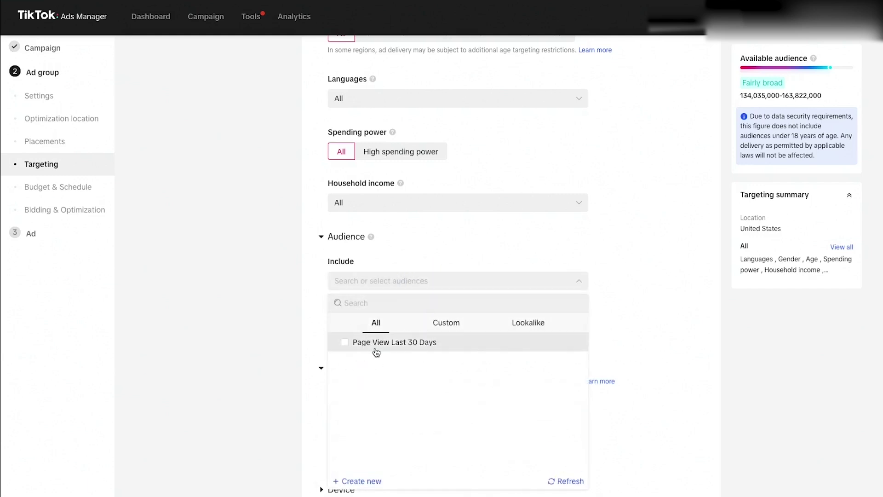
click(344, 342)
click(251, 318)
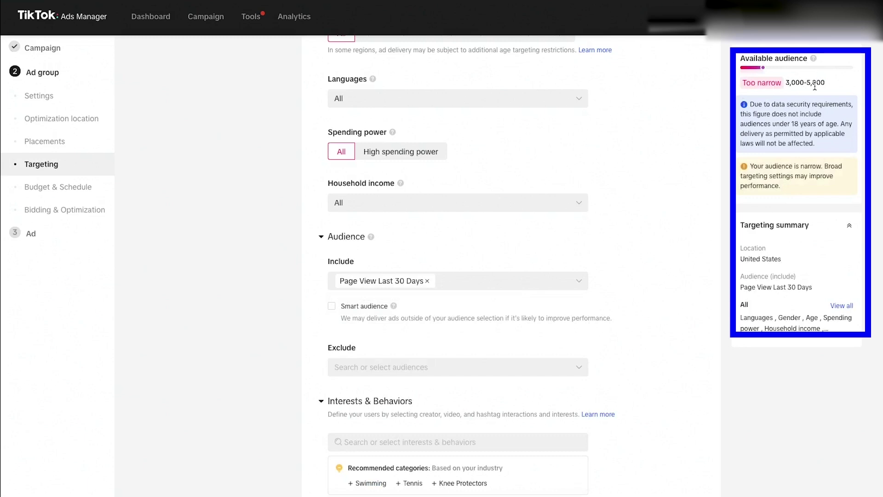
drag(786, 83, 827, 83)
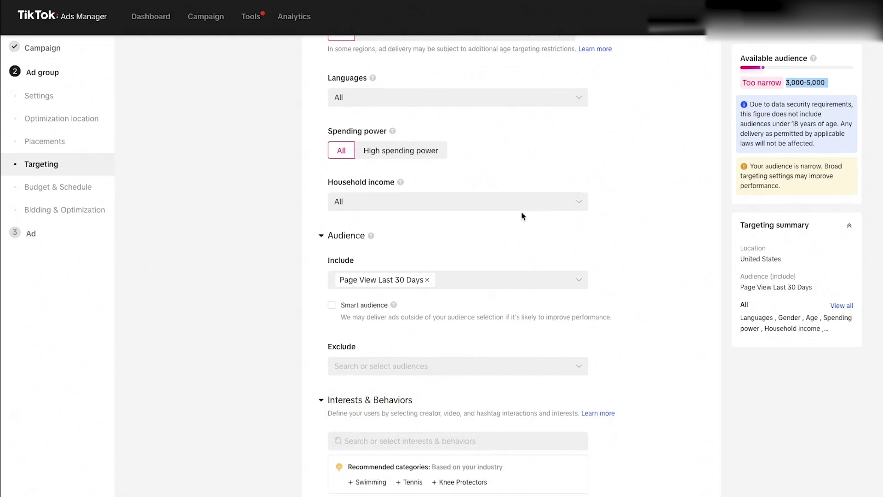
scroll(523, 213, down, 4)
Check the audience exclusion list, leaving no audiences excluded
scroll(401, 327, down, 6)
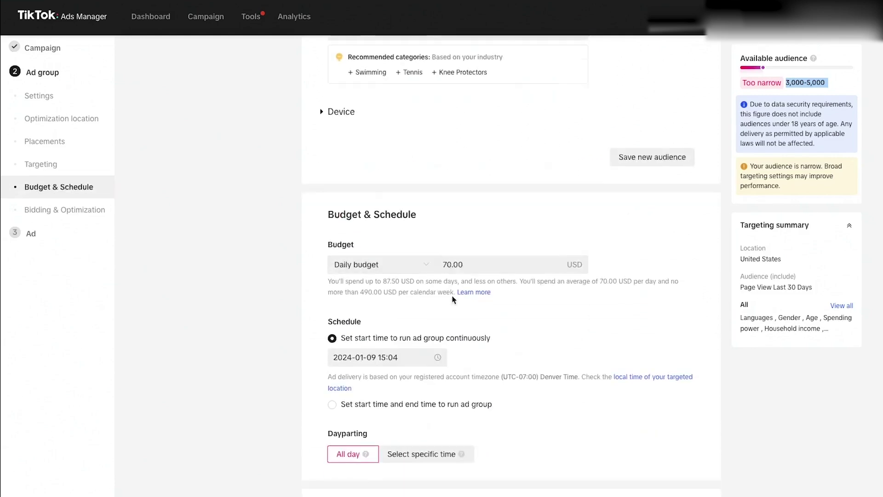
scroll(420, 278, up, 10)
mouse_move(393, 144)
scroll(392, 146, up, 5)
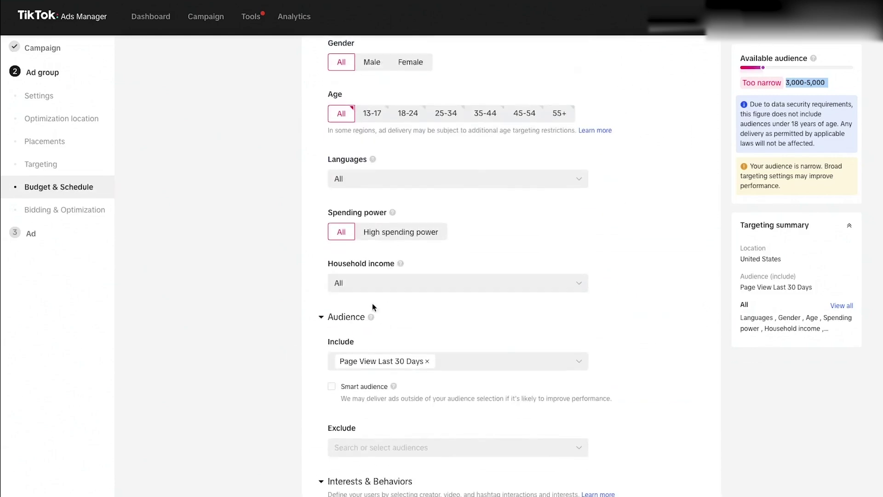
scroll(342, 318, down, 2)
click(347, 410)
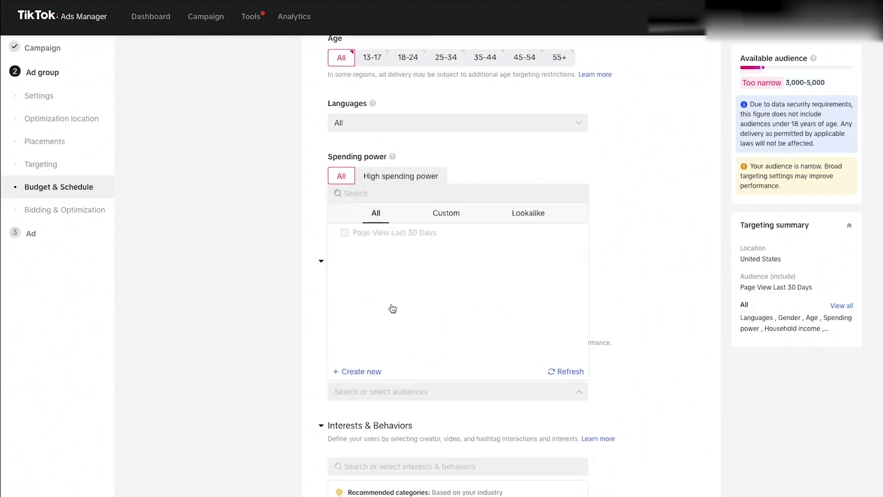
click(690, 354)
Change the ad group's daily budget from 70.00 to 20 USD
scroll(479, 326, down, 10)
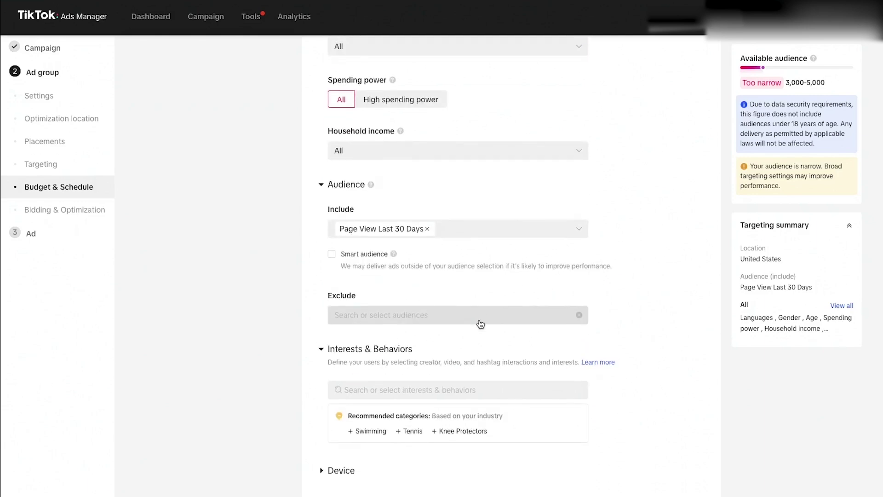
drag(491, 258, 438, 253)
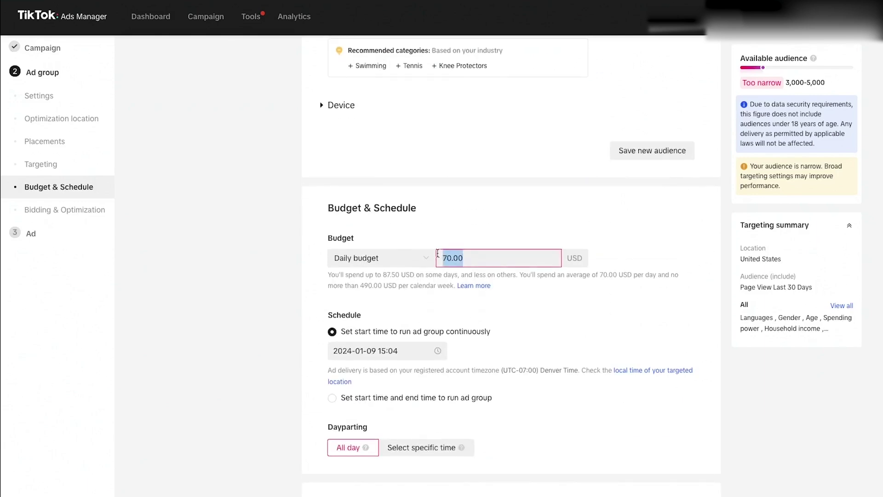
key(BackSpace)
text(20)
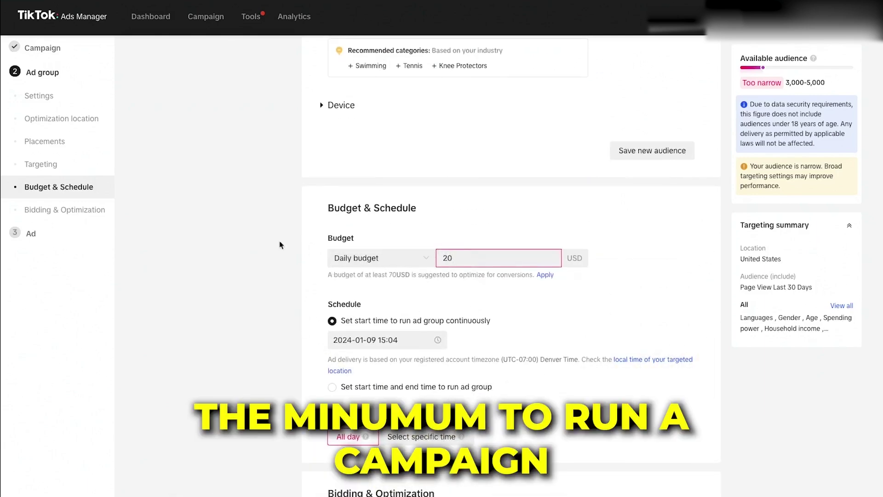
click(203, 295)
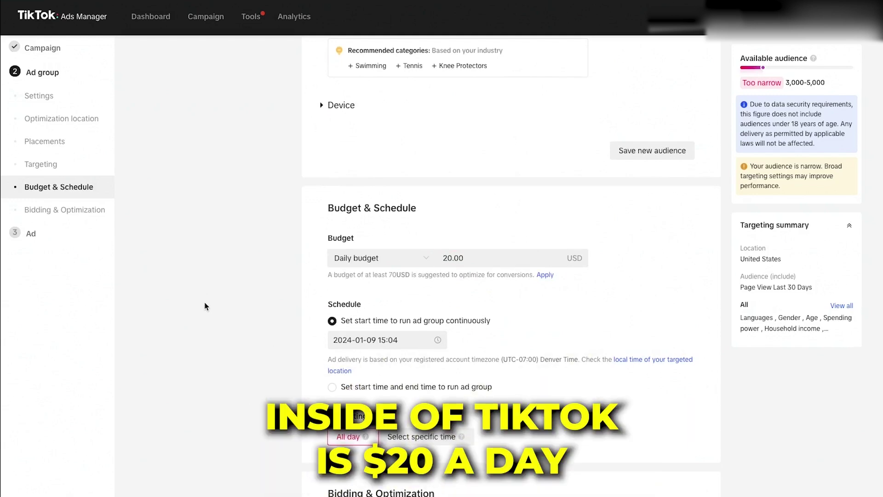
scroll(270, 175, down, 6)
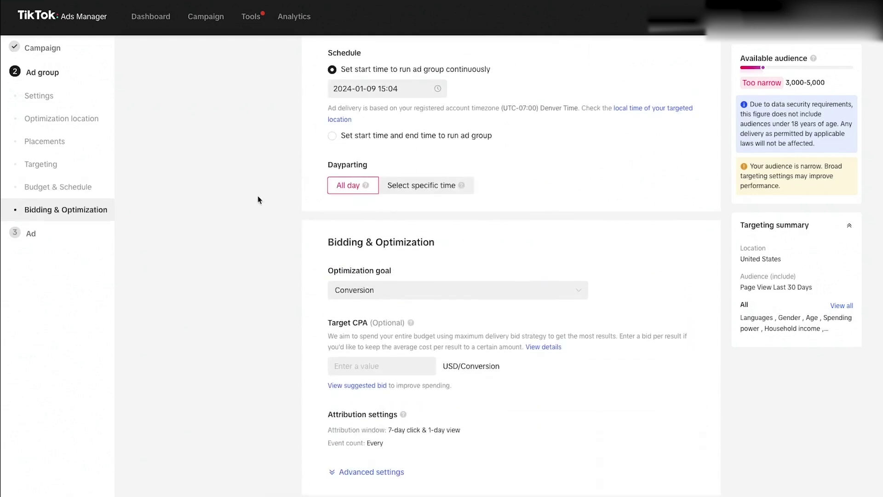
Proceed to the Ad step, review the Ad details and select the Destination URL field
click(691, 481)
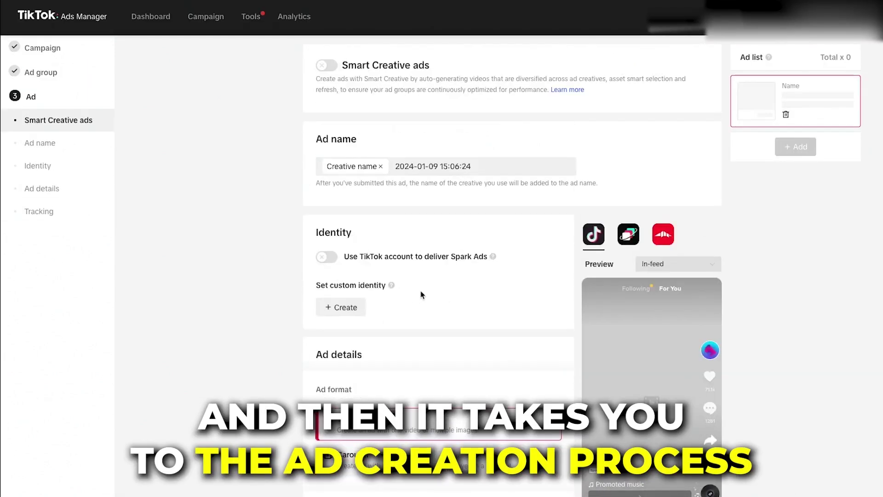
scroll(421, 294, down, 2)
scroll(485, 249, down, 5)
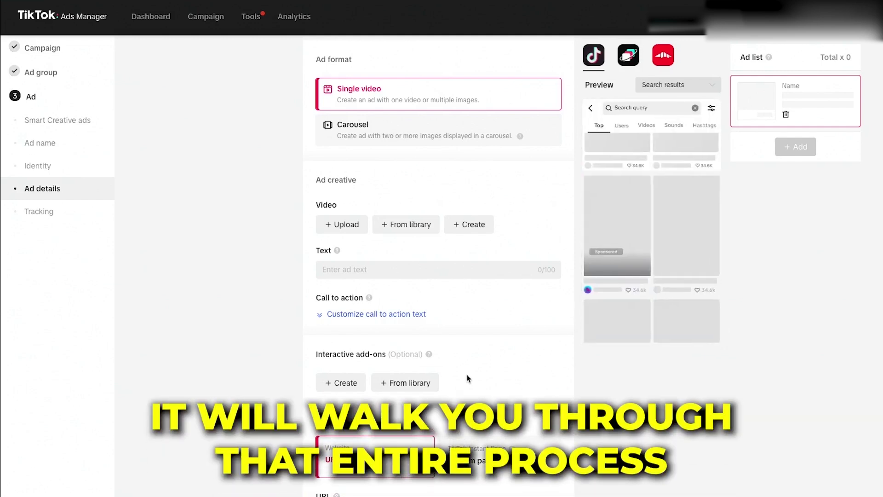
scroll(467, 378, up, 5)
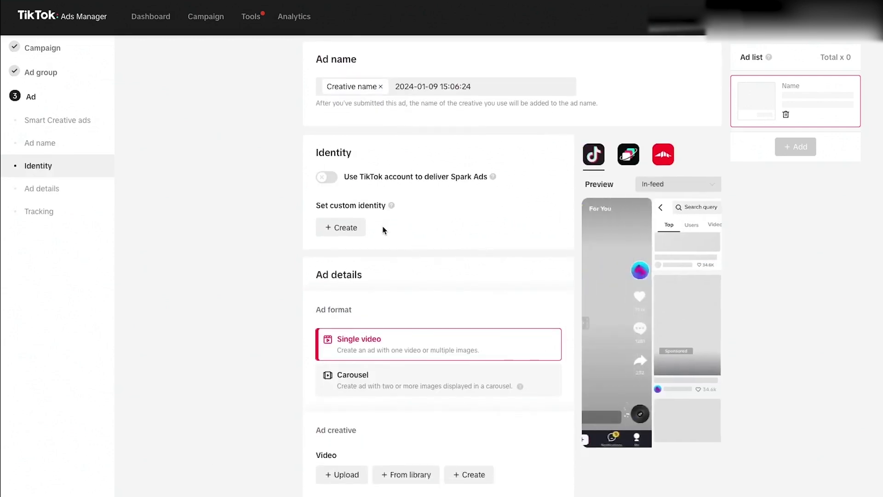
scroll(357, 276, down, 8)
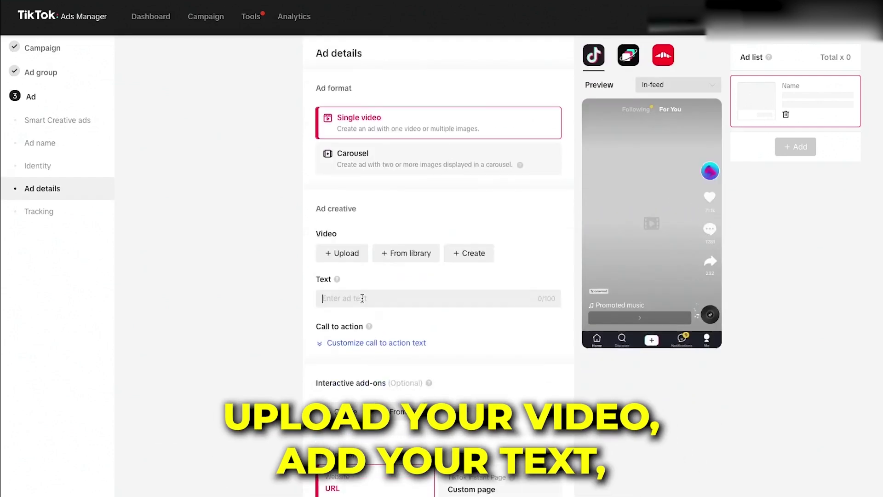
click(361, 362)
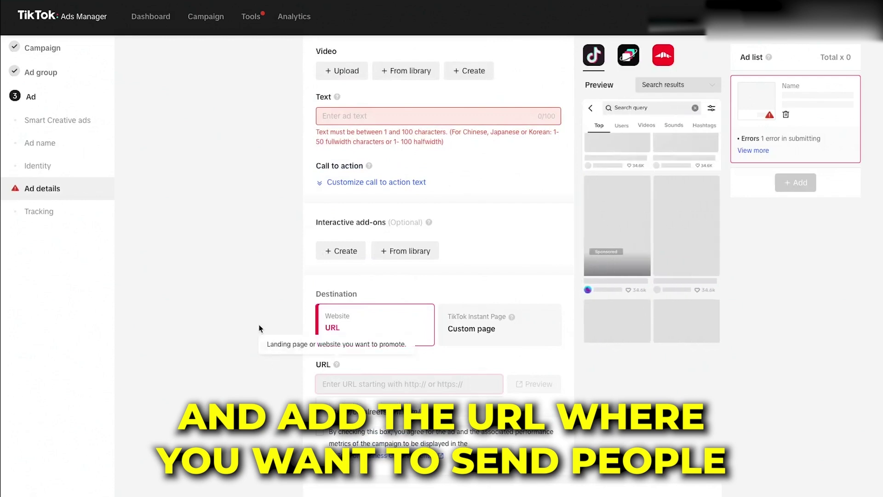
scroll(226, 317, down, 4)
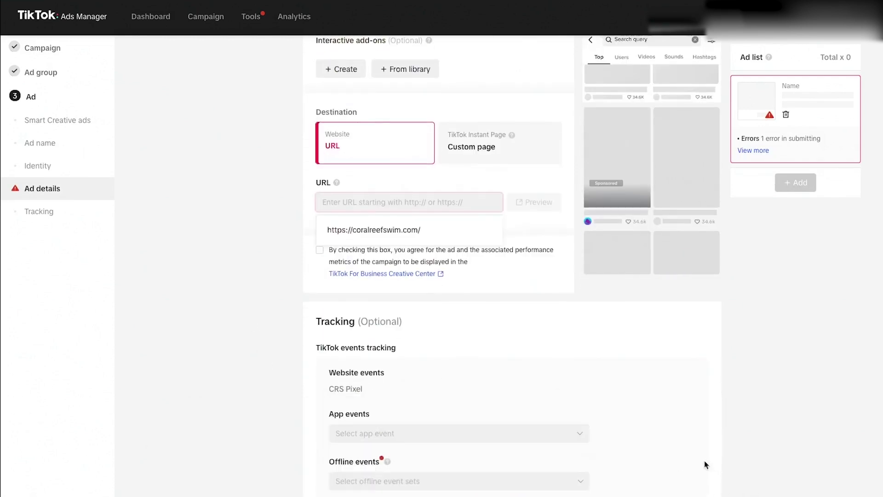